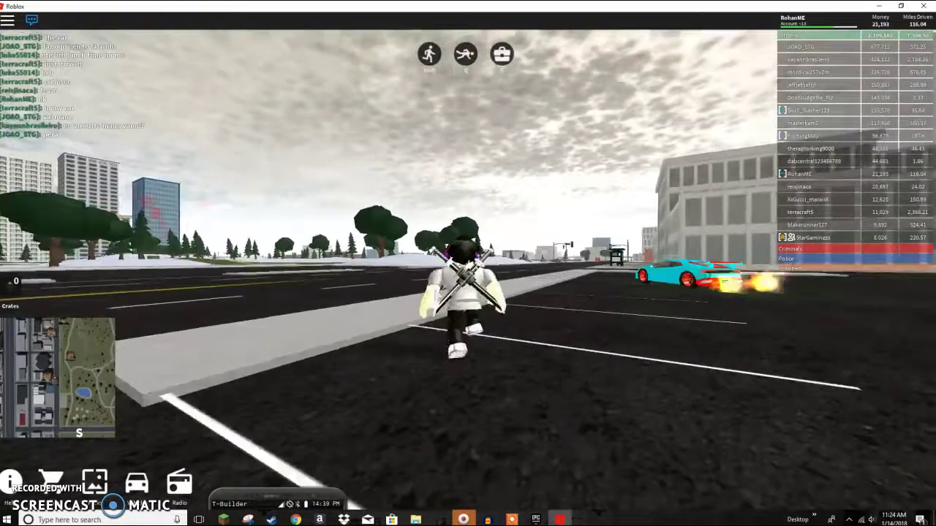
key(w)
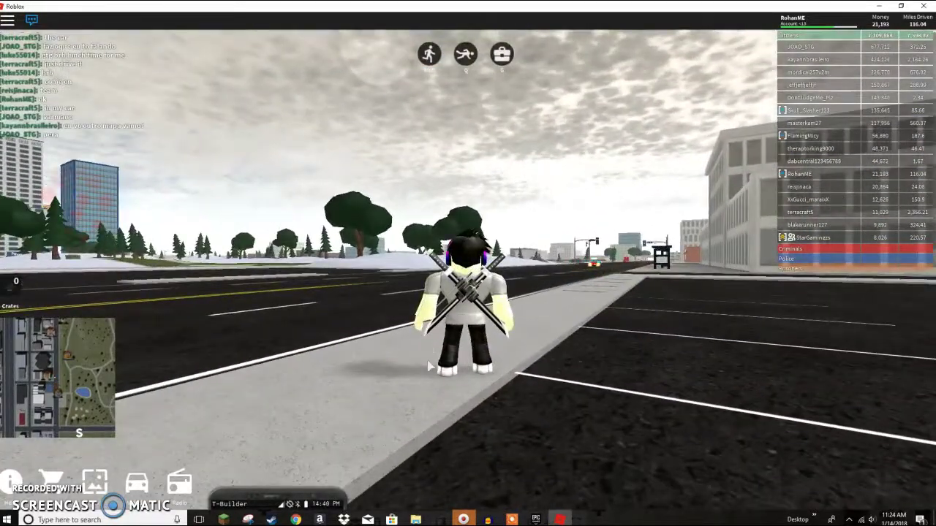
Run the character down the city road, steering along the lane line
key(a)
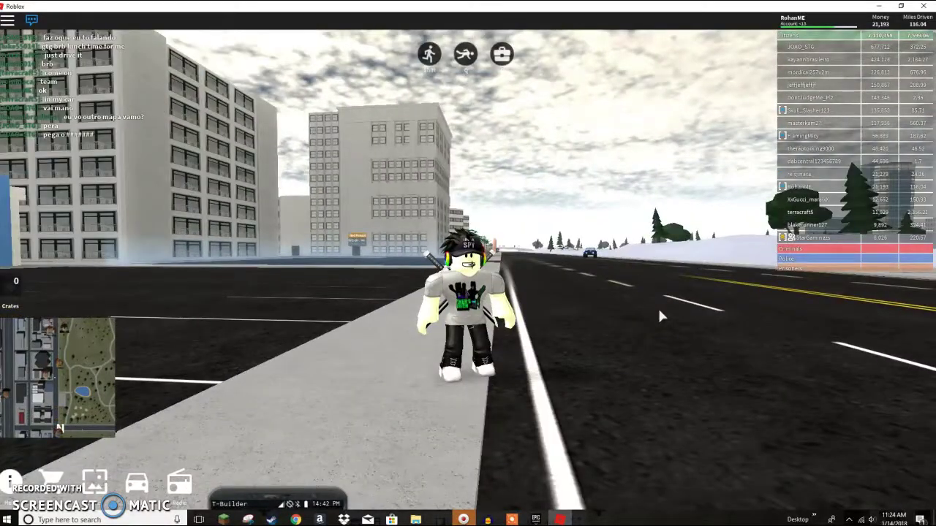
key(w)
key(s)
key(w)
key(s)
key(w)
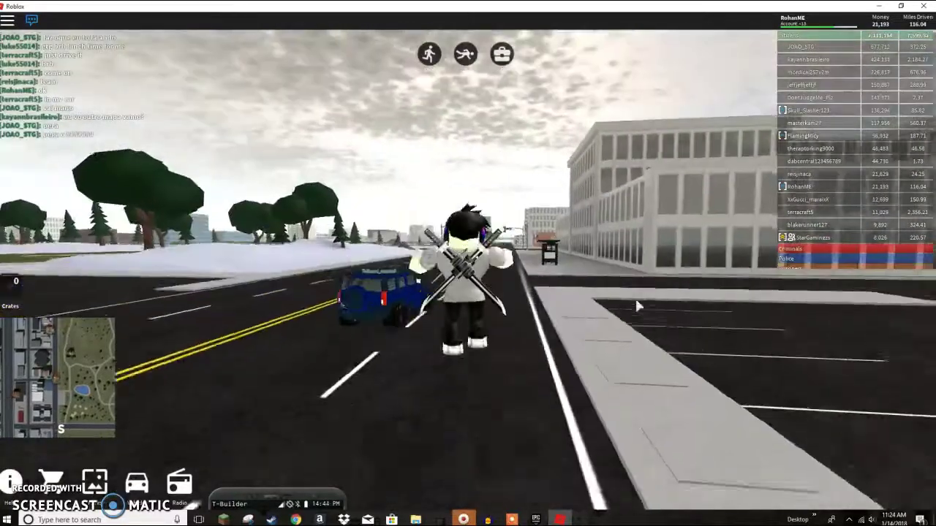
key(a)
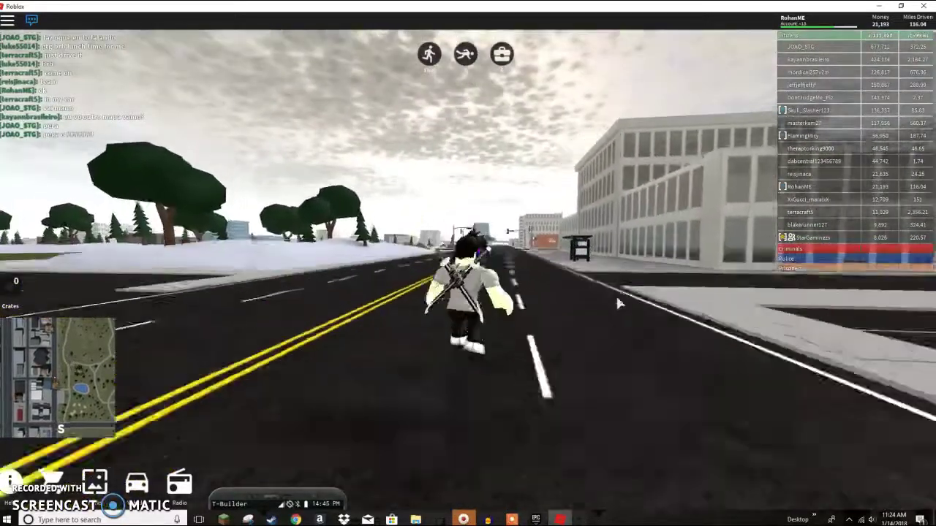
key(d)
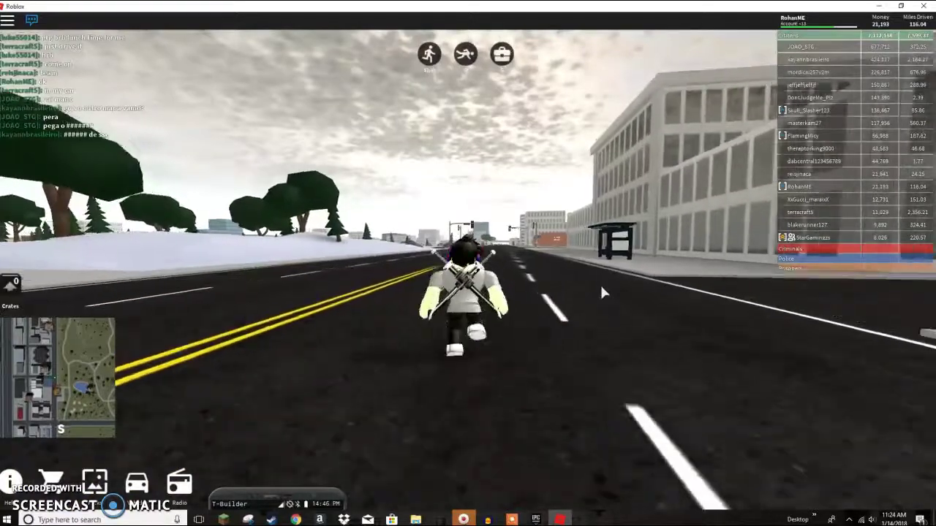
key(a)
key(a)
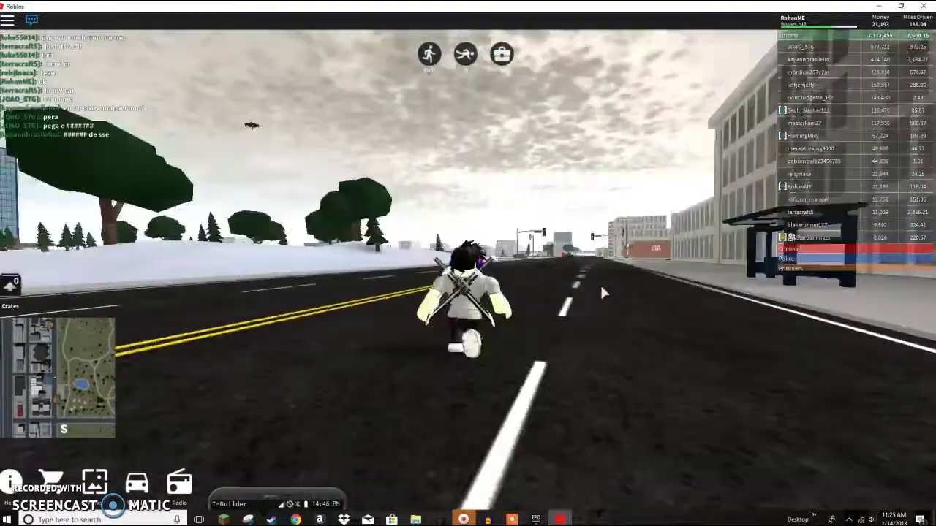
Look back down the road toward the city buildings, then run further on
key(s)
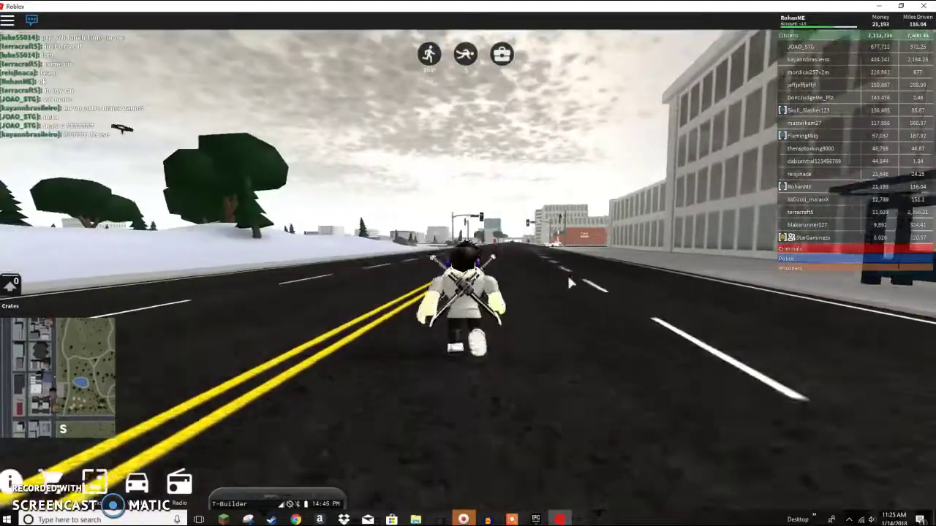
key(d)
key(s)
key(w)
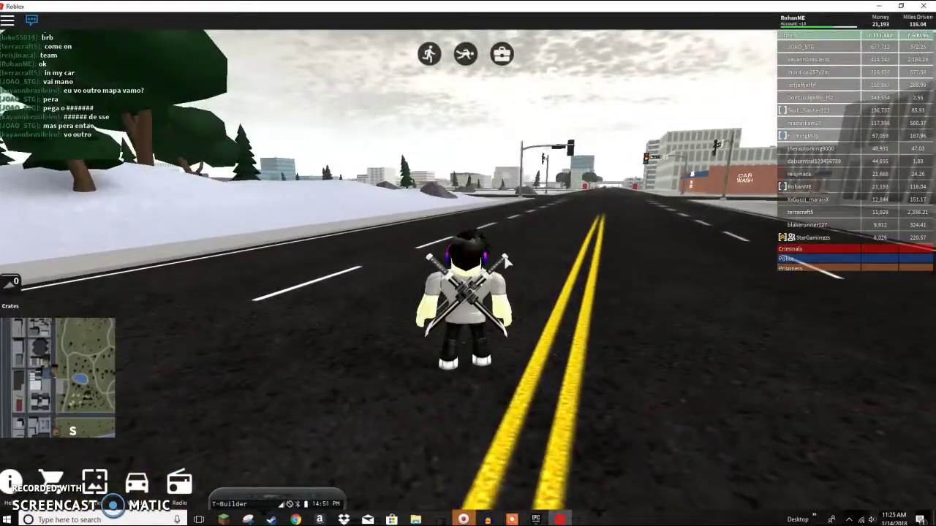
key(Right)
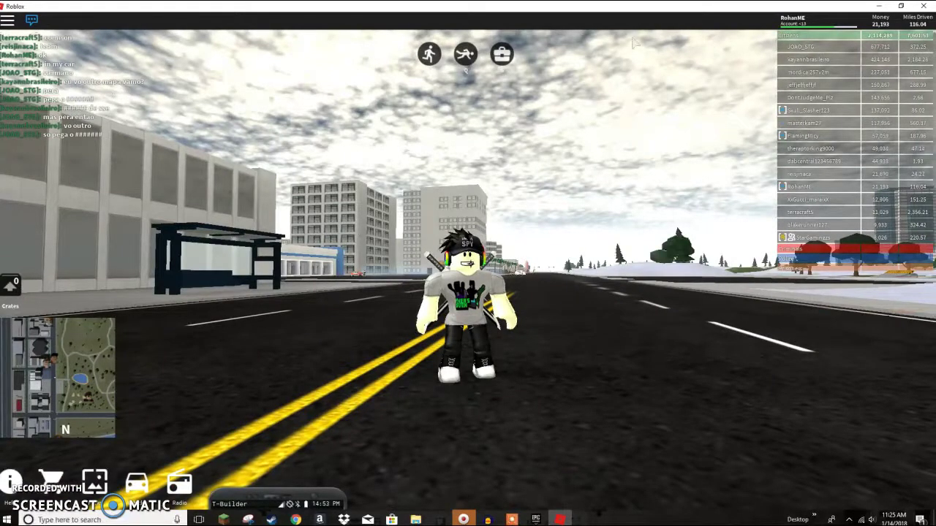
key(w)
key(Right)
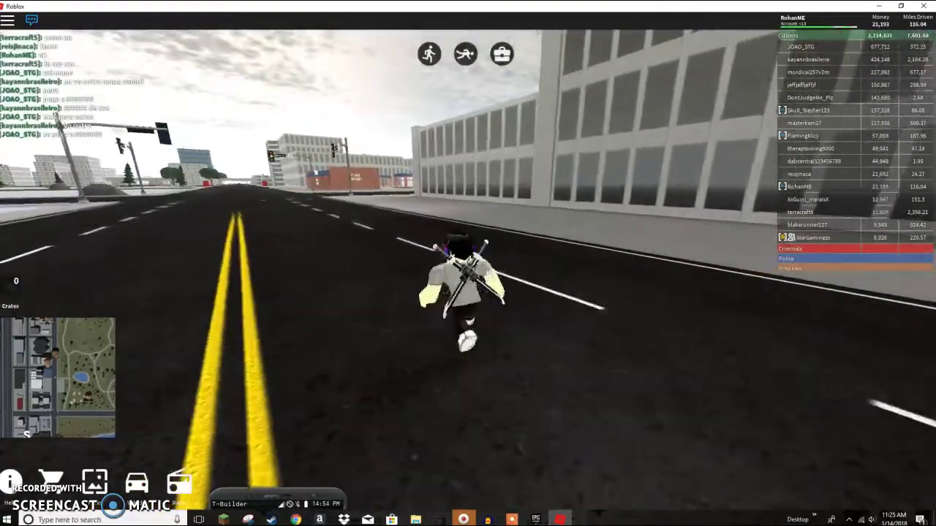
Orbit the camera around the running character and past the SUDS car wash
key(Right)
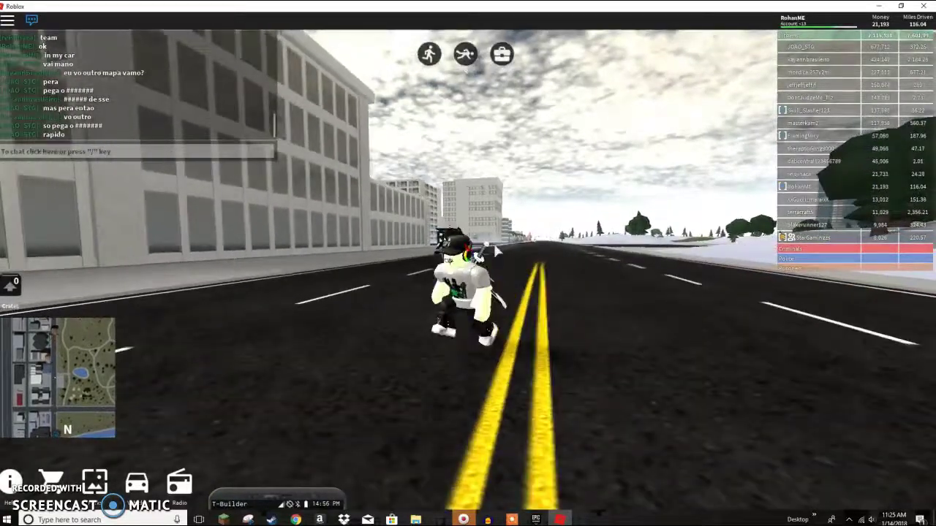
key(s)
key(Left)
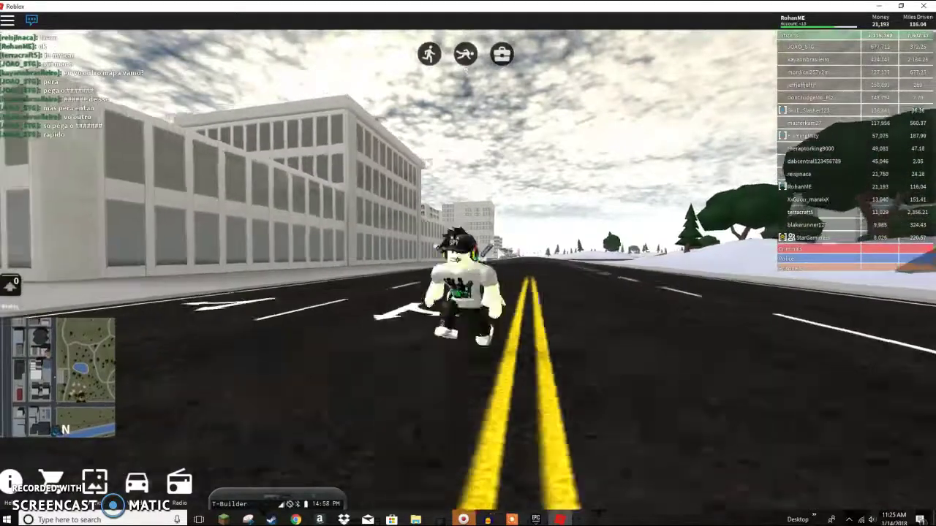
key(w)
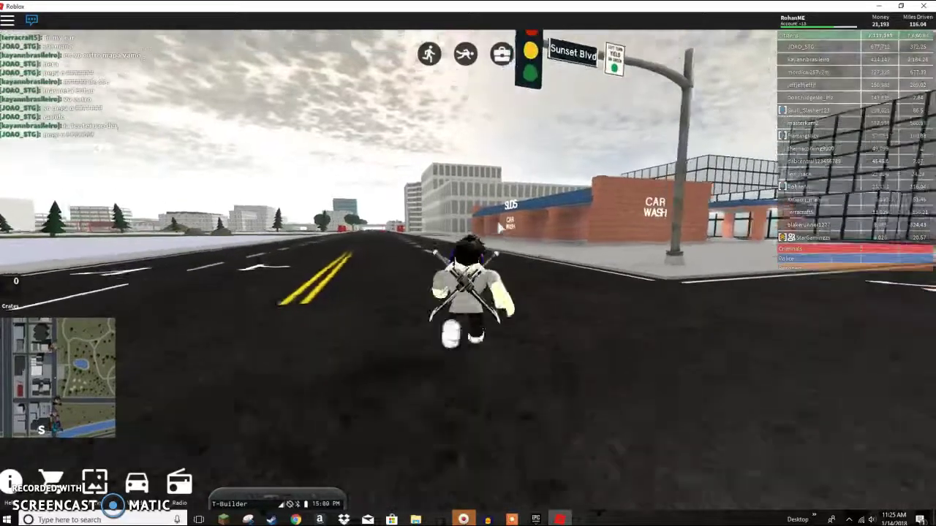
key(s)
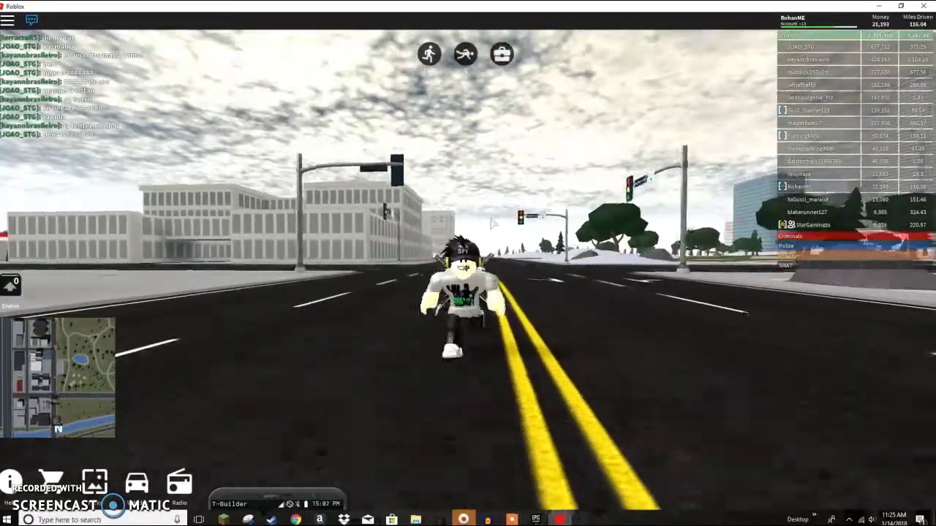
key(w)
key(s)
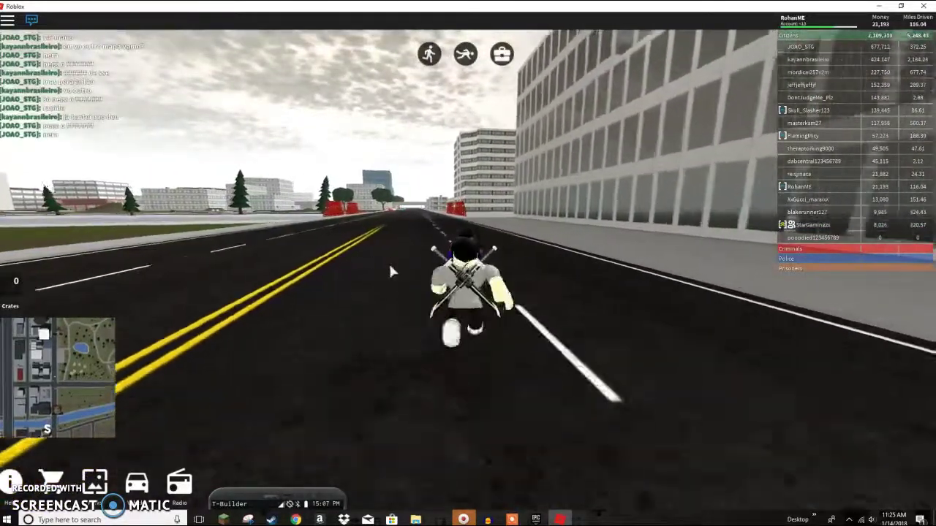
Spawn the blue Lamborghini Aventador SV from the phone's favourite vehicles and climb in
key(m)
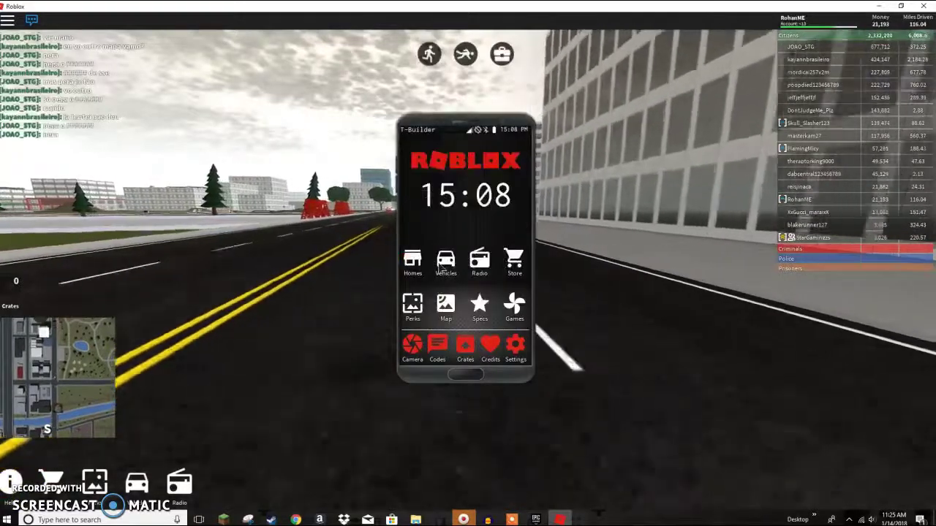
click(443, 268)
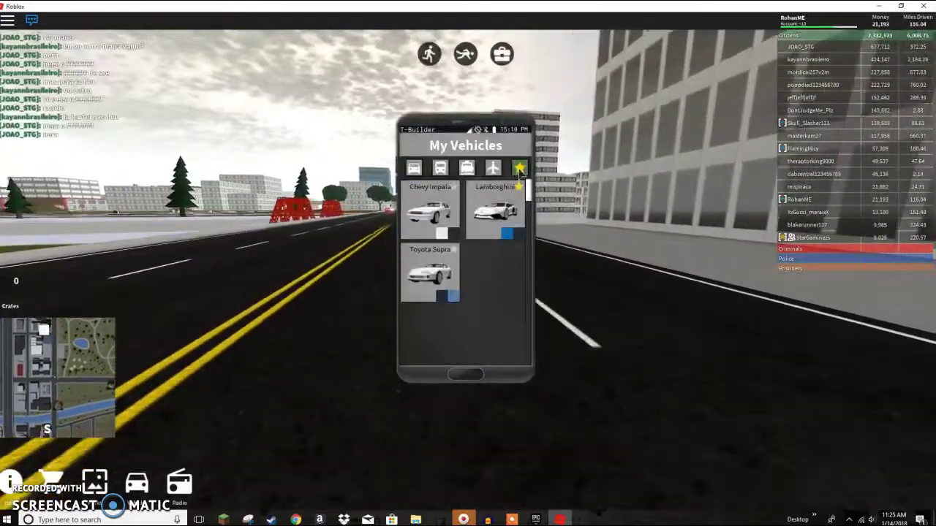
click(520, 169)
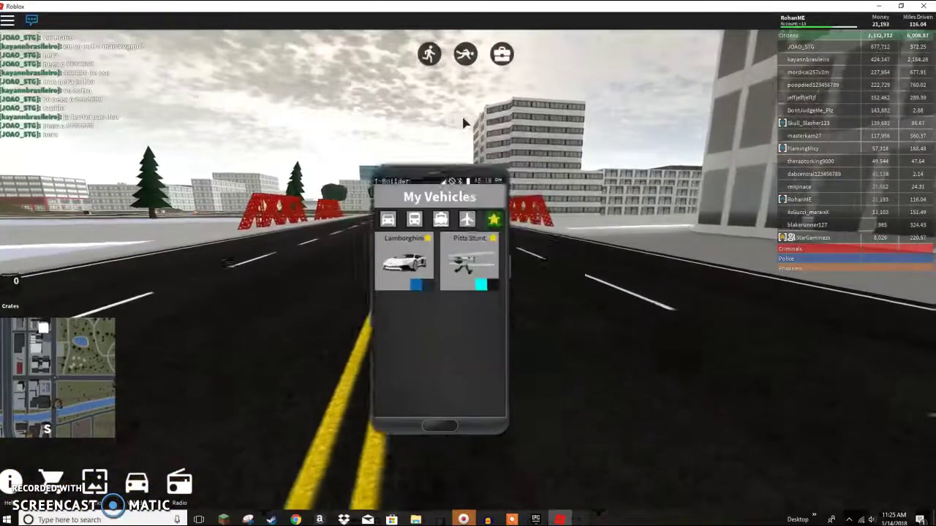
key(m)
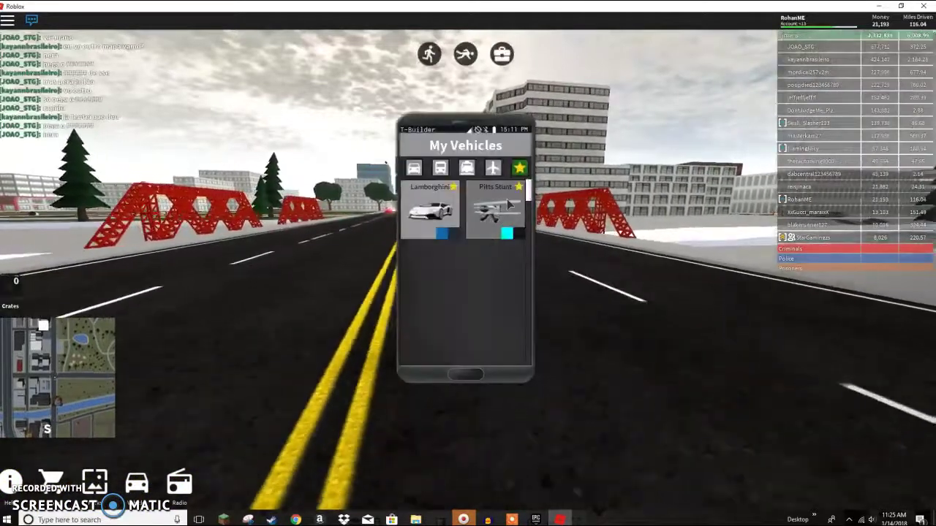
key(m)
key(m)
key(m)
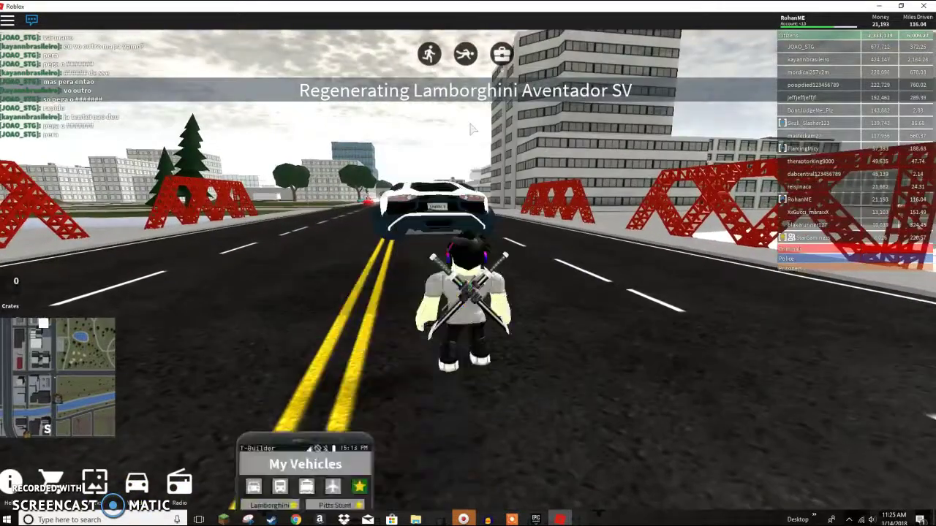
key(w)
key(e)
Boost the Lamborghini past 220 mph, then steer right and brake on the airport tarmac
key(w)
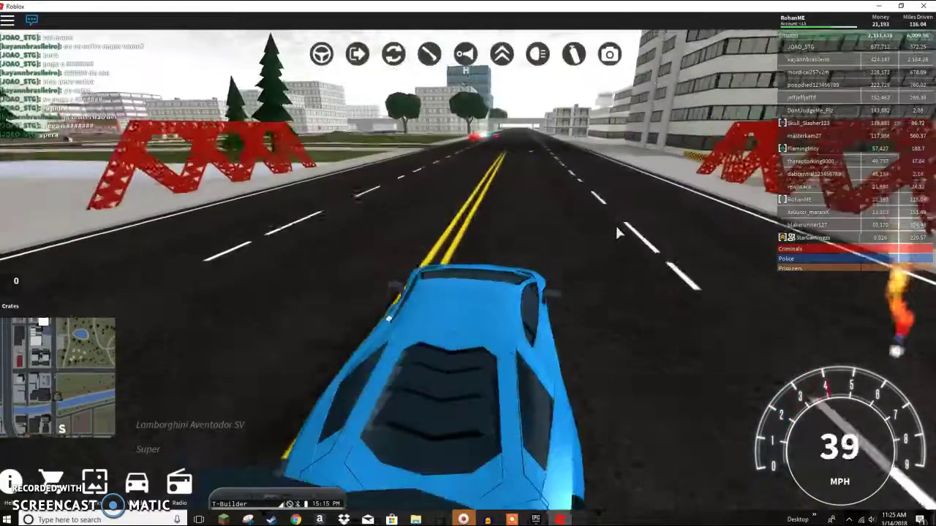
key(w)
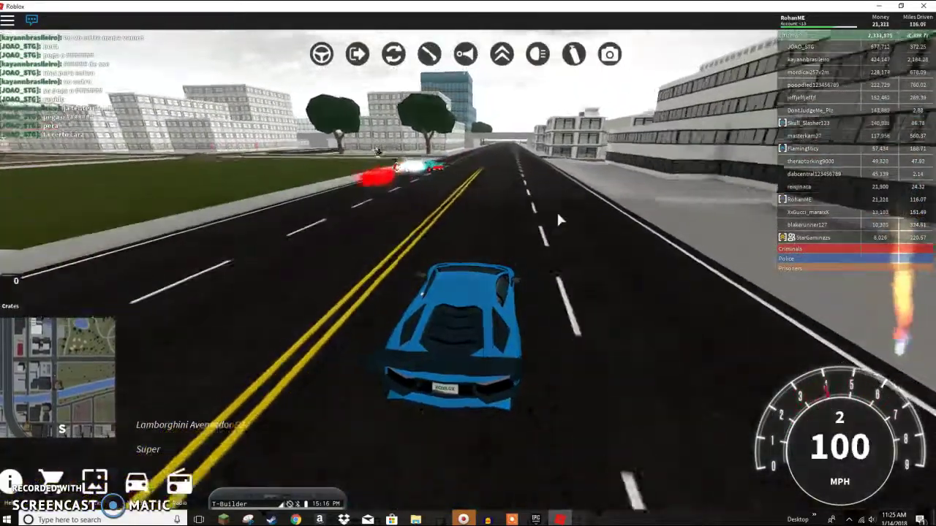
key(w)
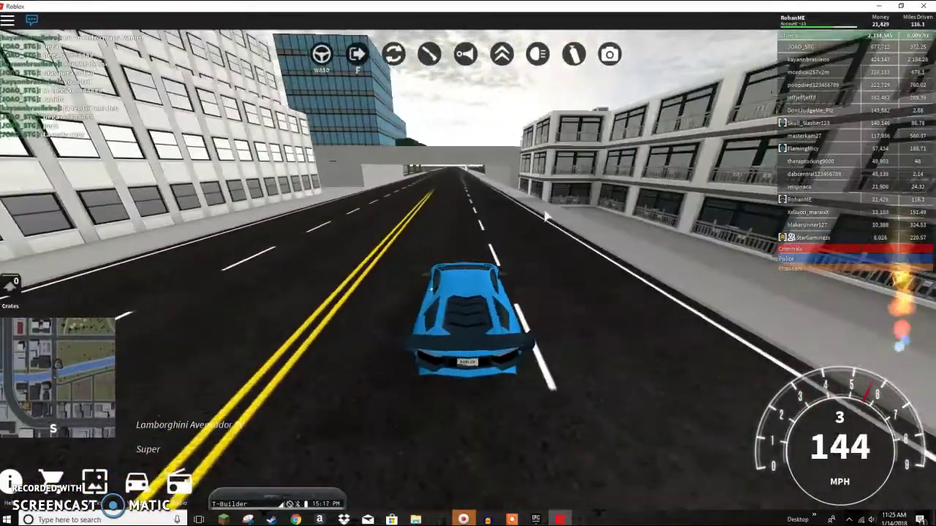
key(w)
key(shift)
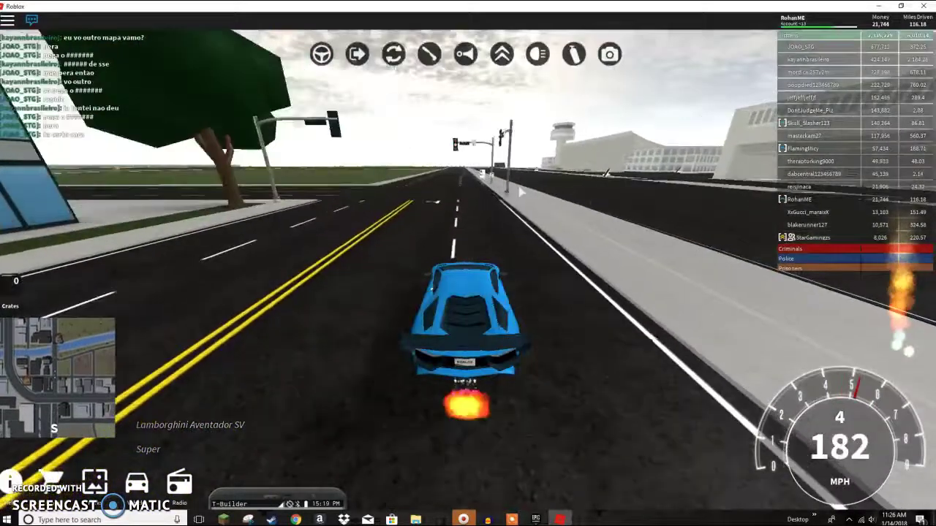
key(d)
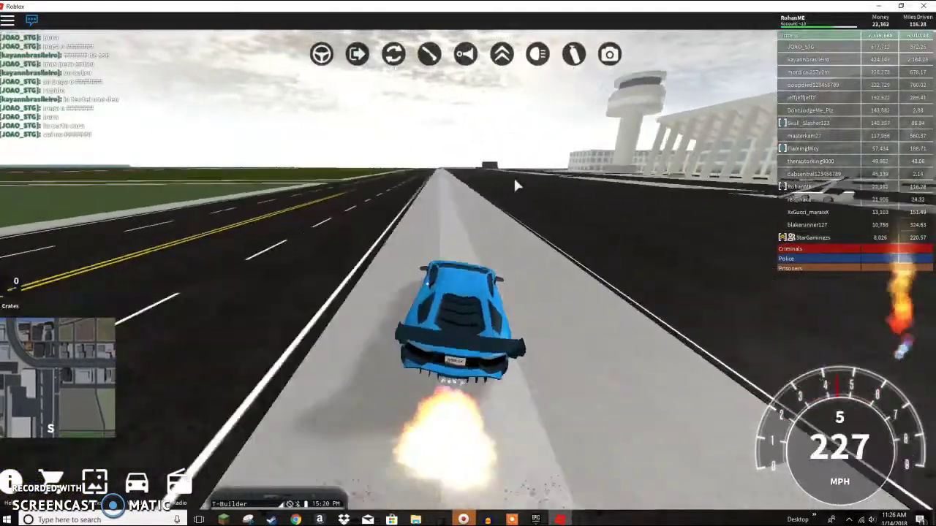
key(s)
key(d)
key(d)
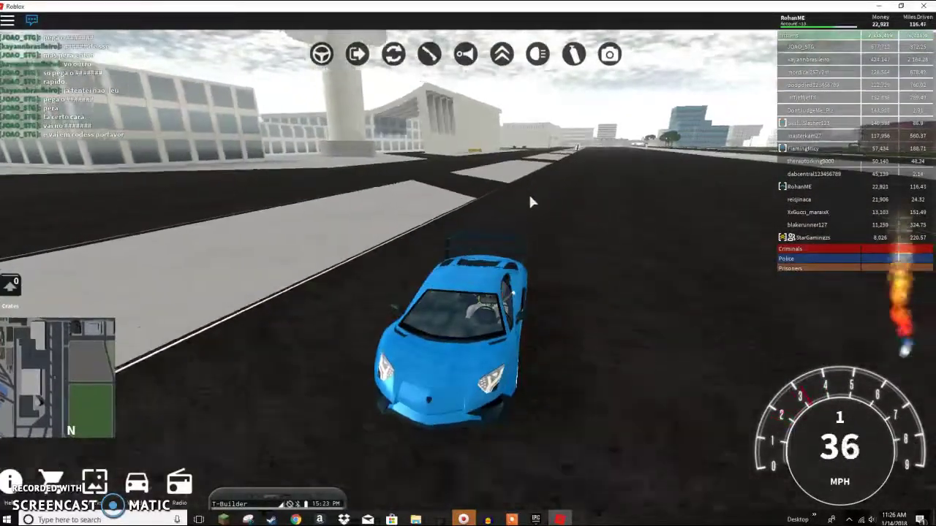
Leave the car, spawn the cyan Pitts Stunt biplane and board it
key(space)
key(v)
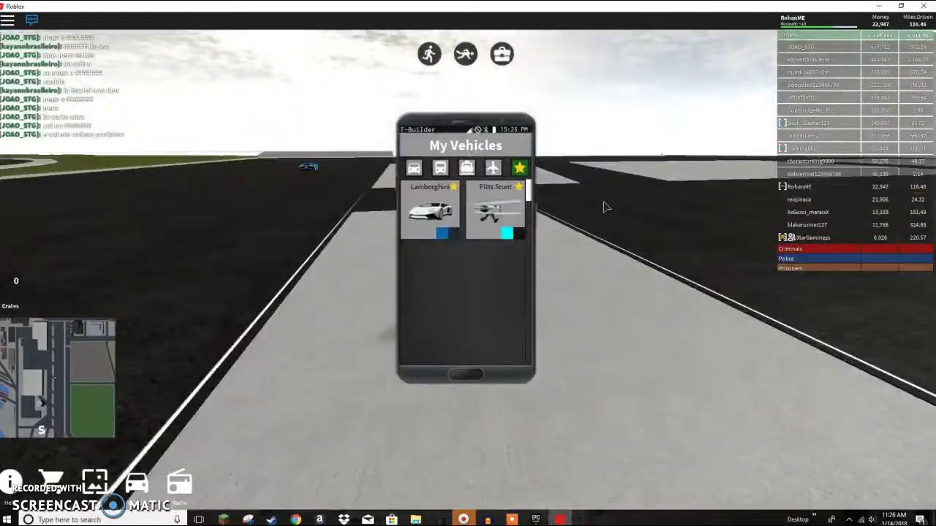
click(495, 210)
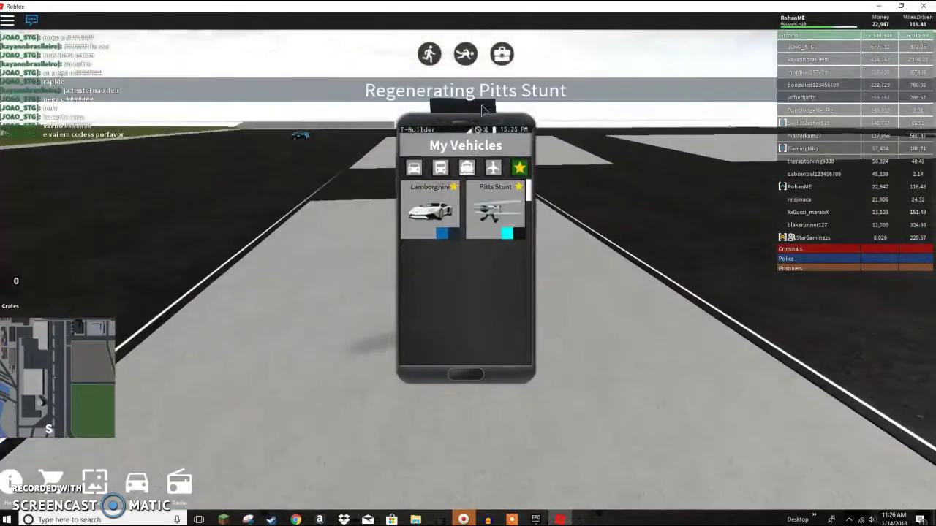
key(w)
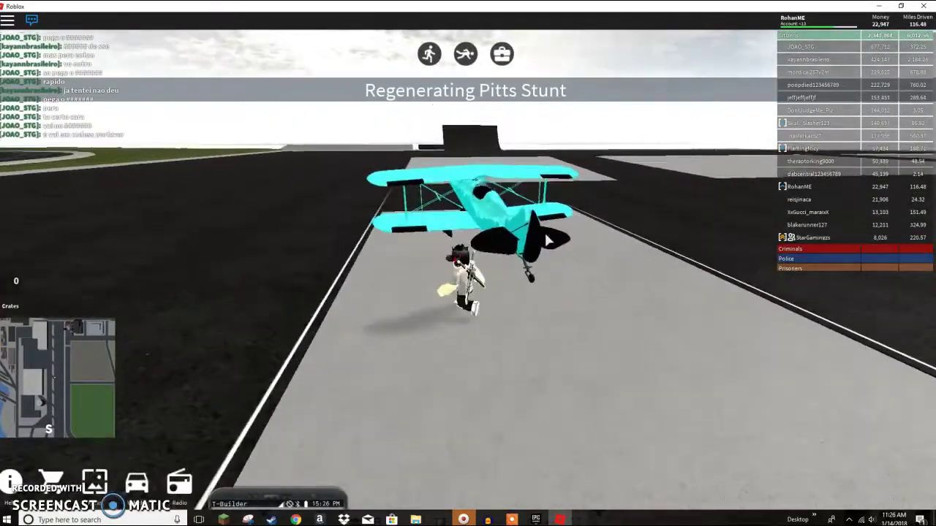
key(e)
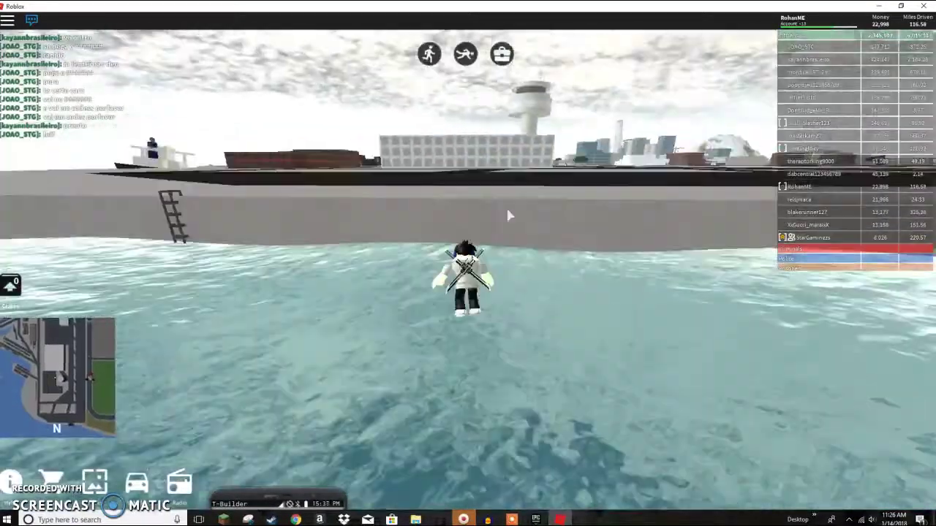
Swim to the ladder, climb onto the dock and respawn the Pitts Stunt
key(w)
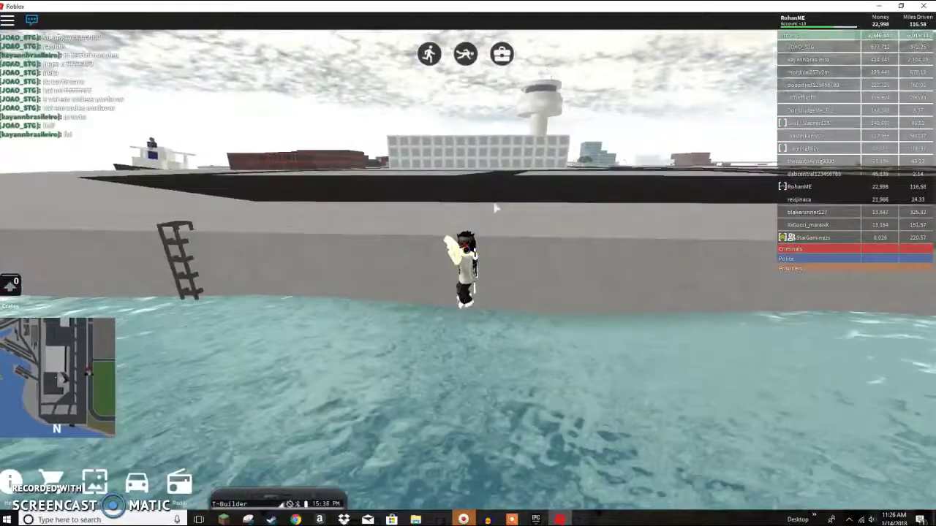
key(w)
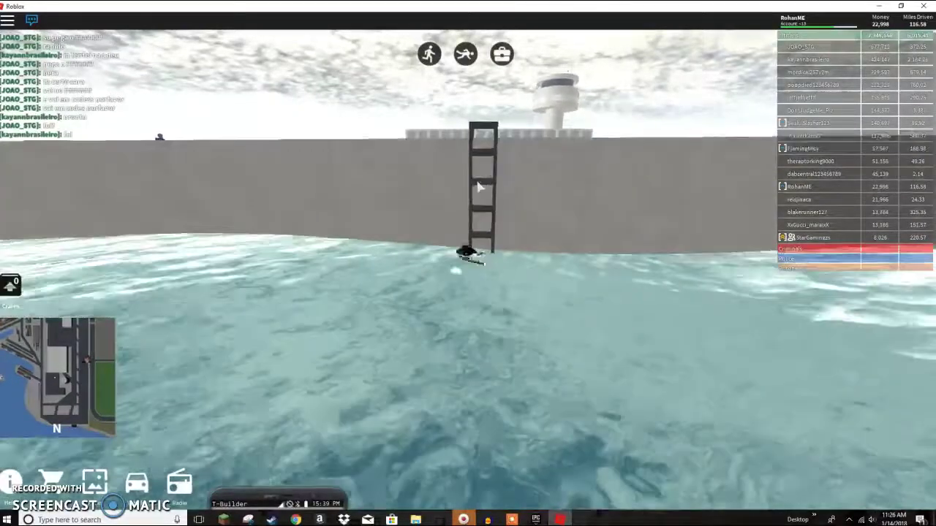
key(w)
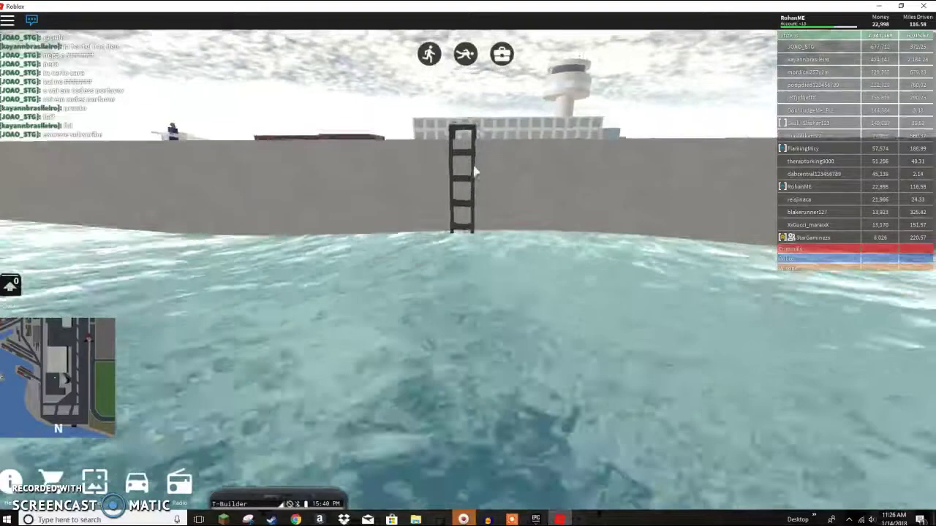
key(w)
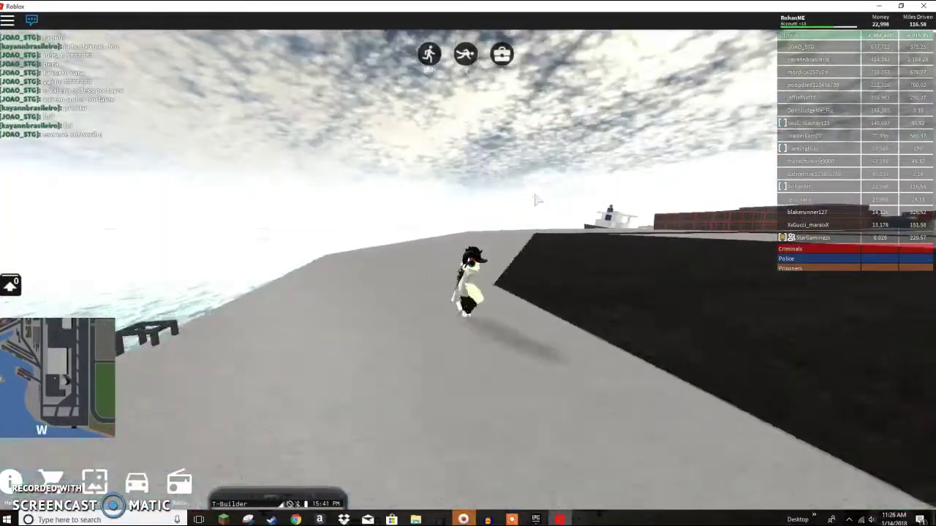
key(w)
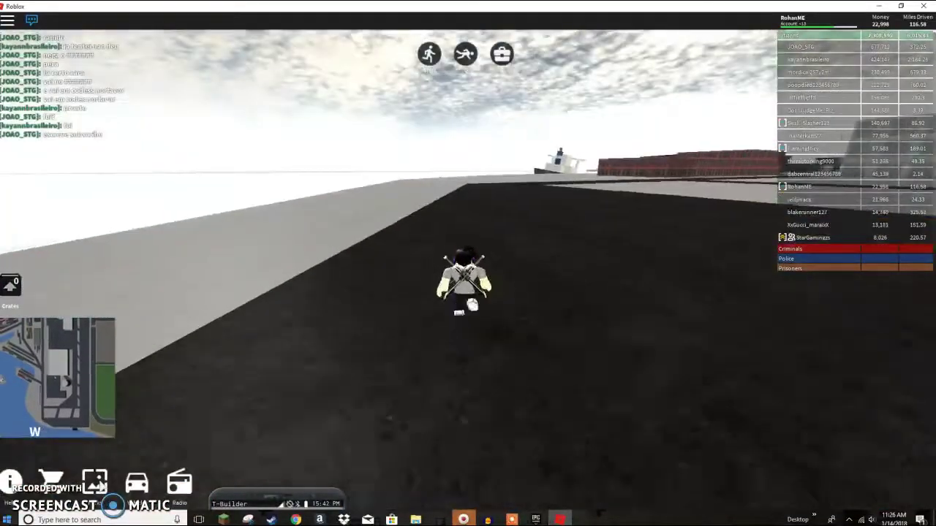
click(481, 222)
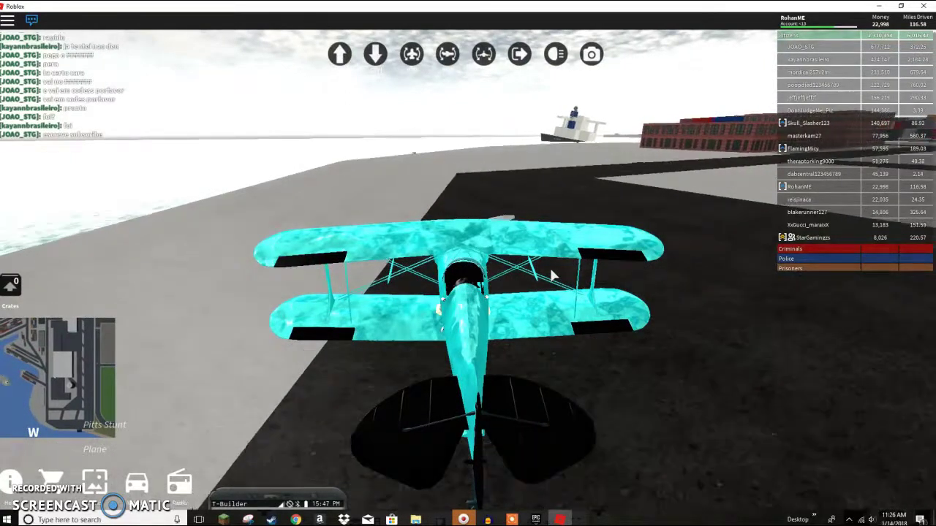
Board the biplane and turn it away from the port over the water
key(a)
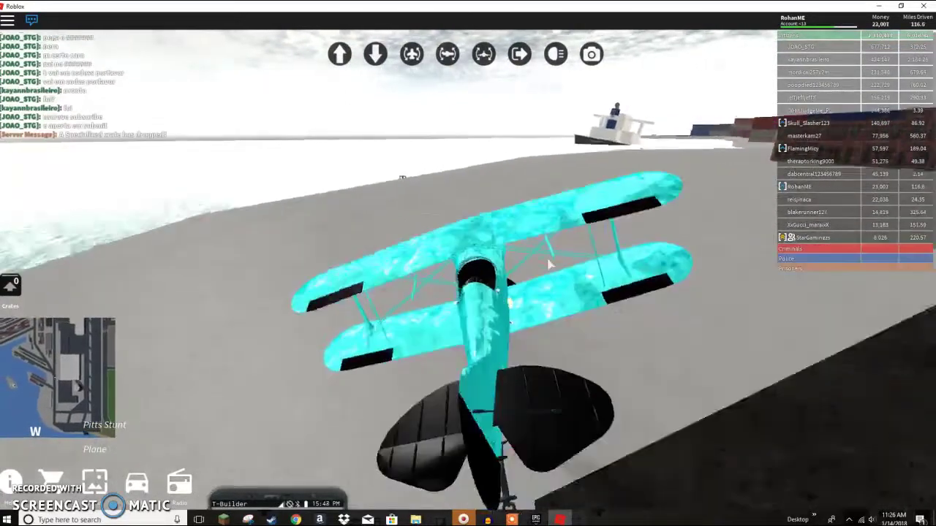
key(space)
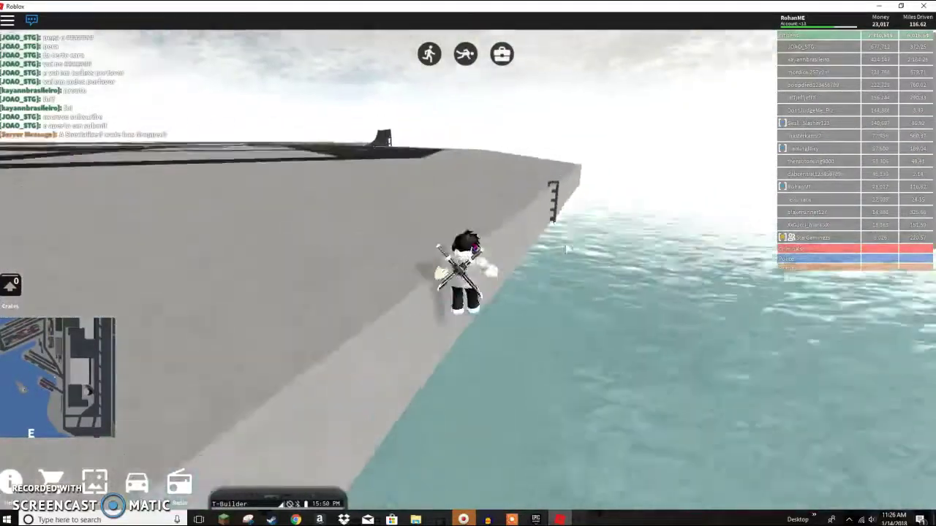
key(w)
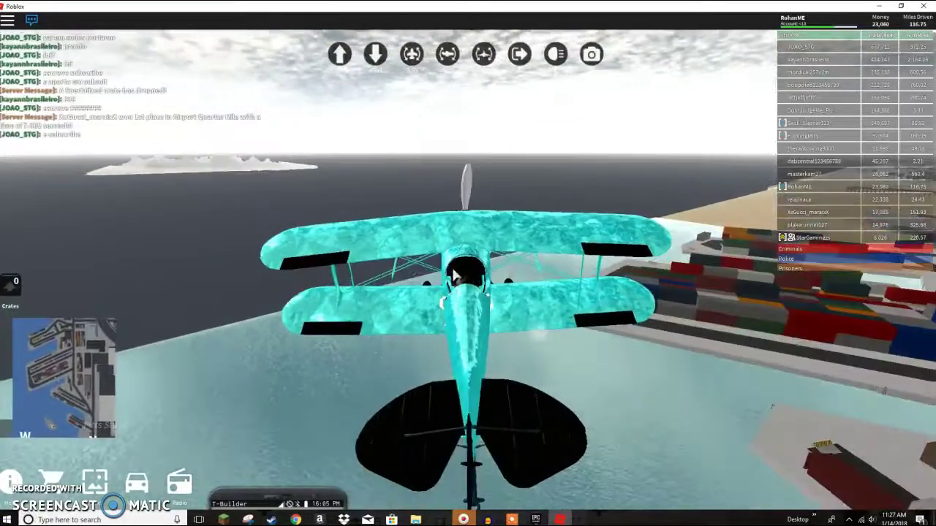
key(a)
key(d)
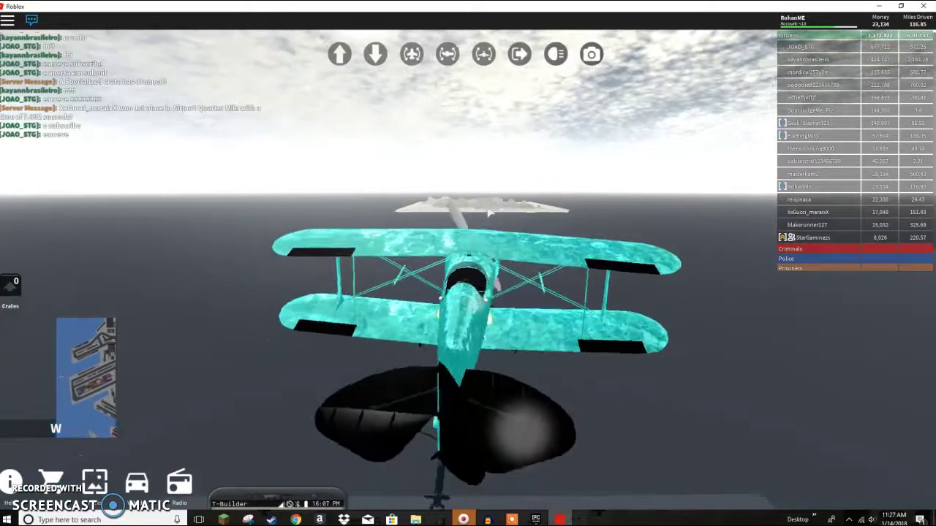
key(d)
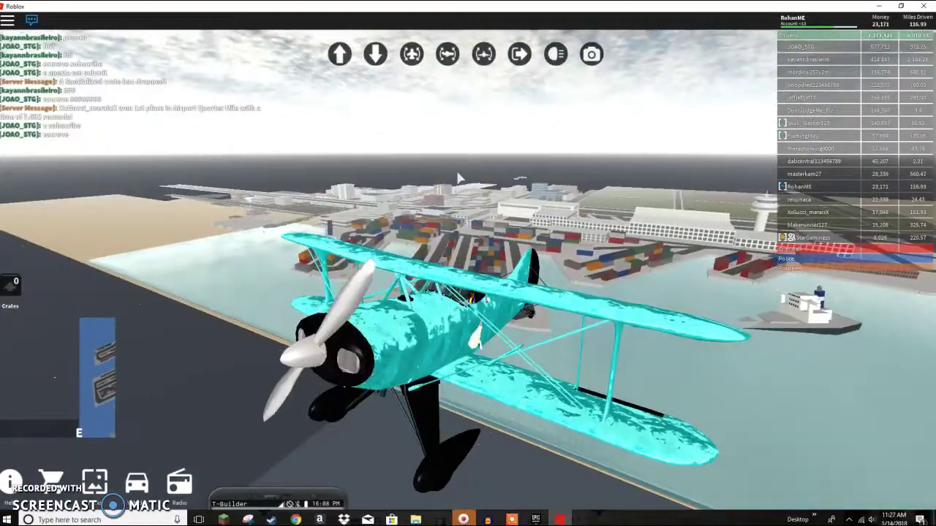
Fly the biplane across the sea to the forested island and jump out above it
key(d)
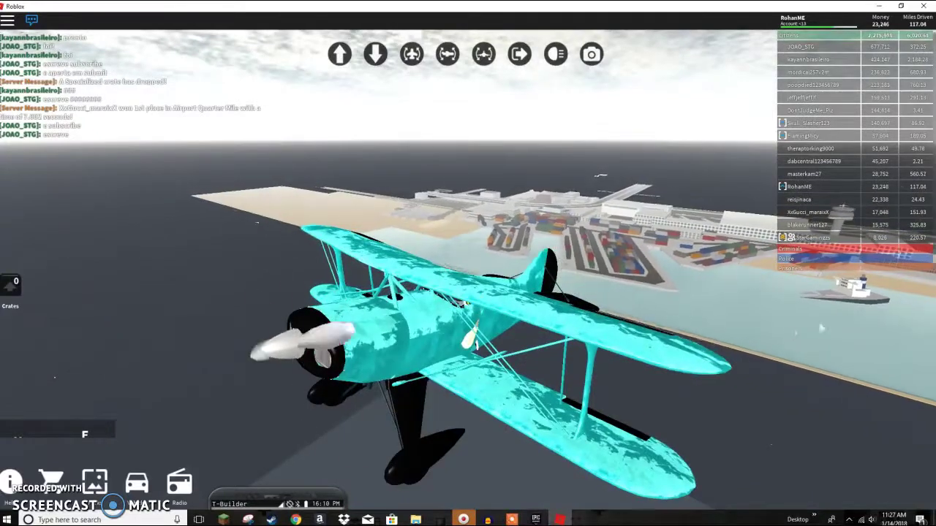
key(a)
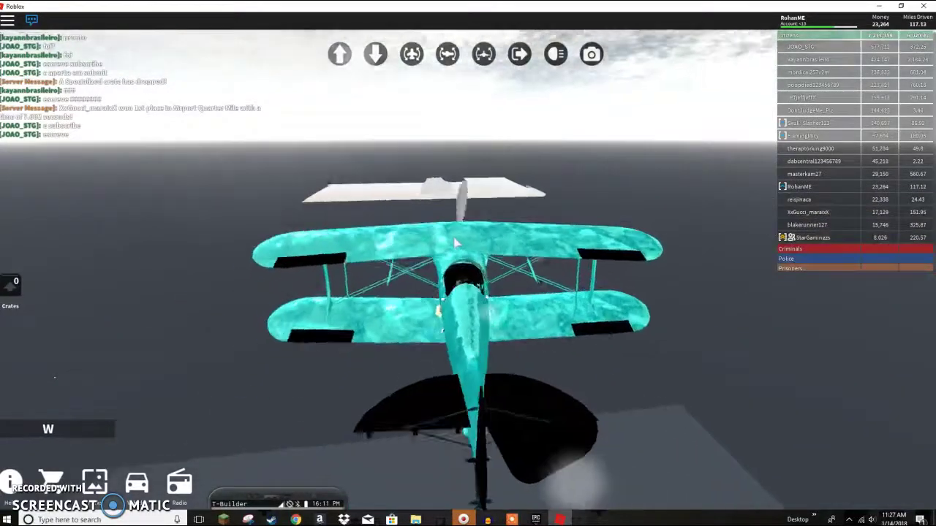
key(d)
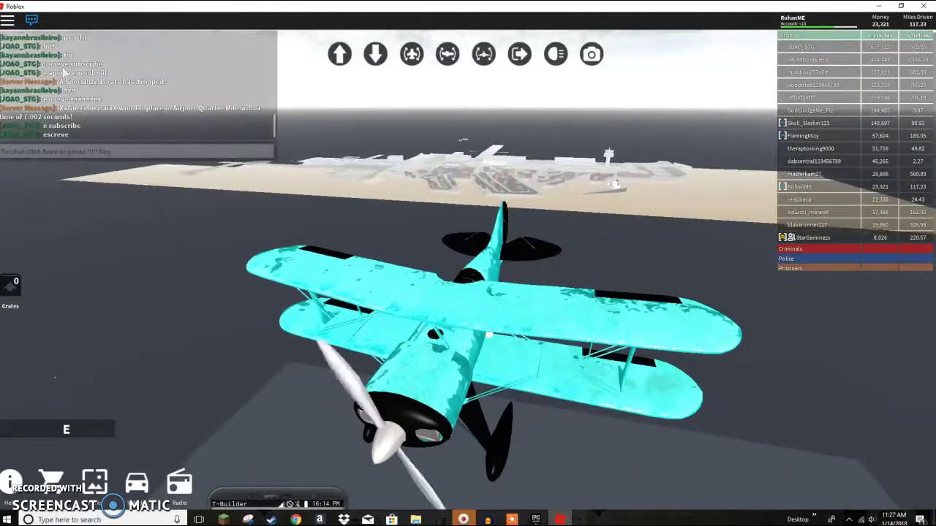
key(a)
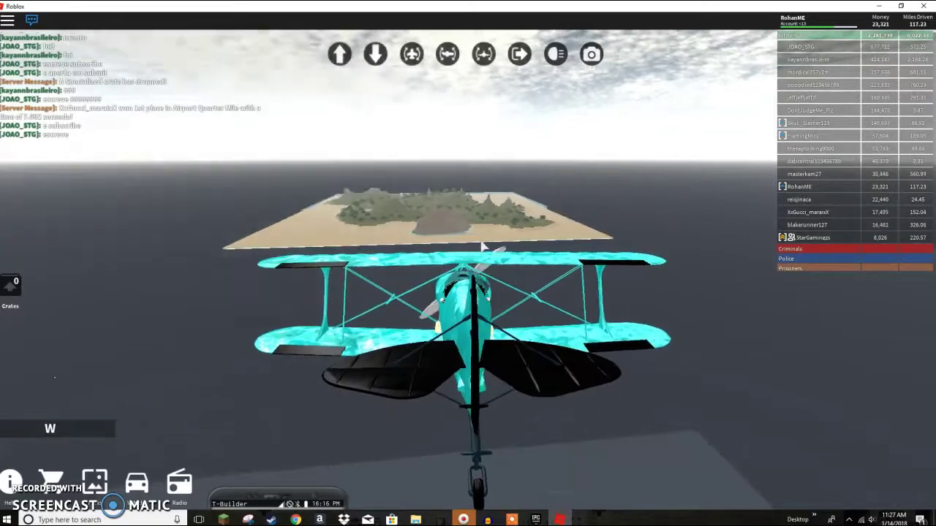
key(w)
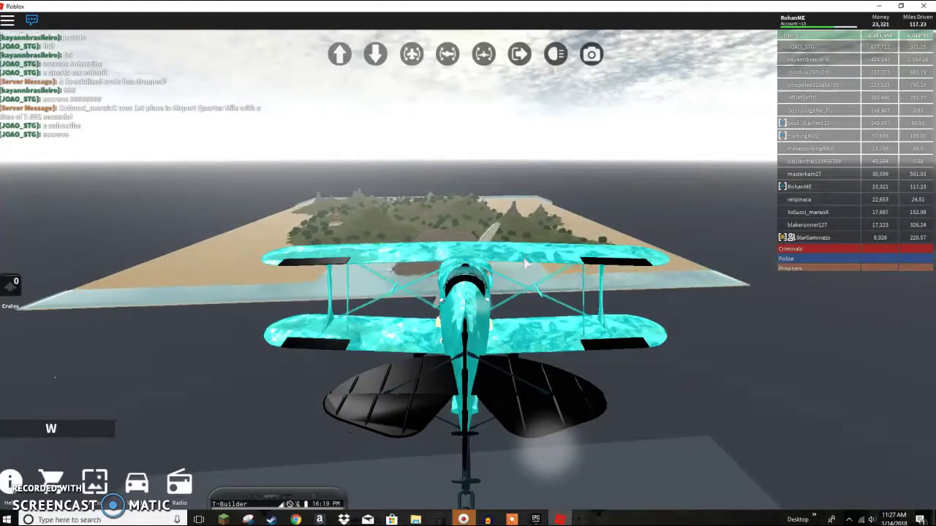
key(a)
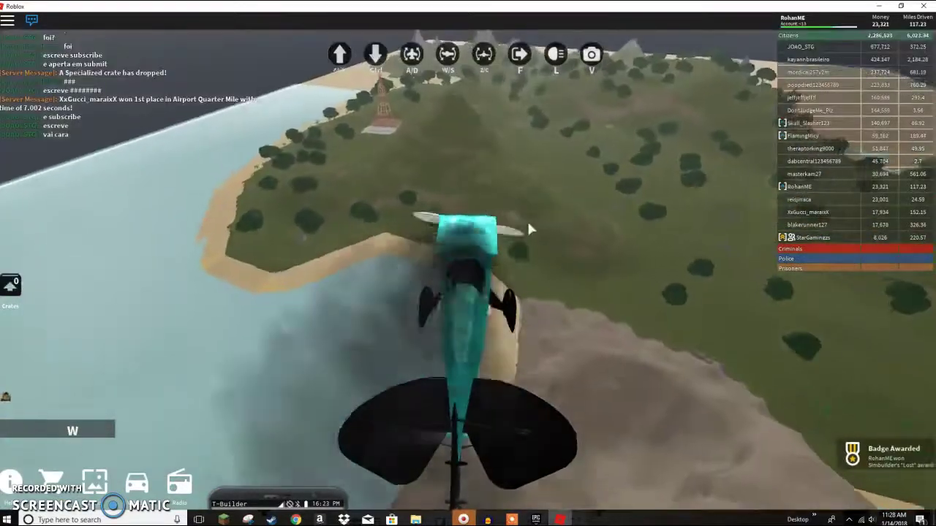
key(n)
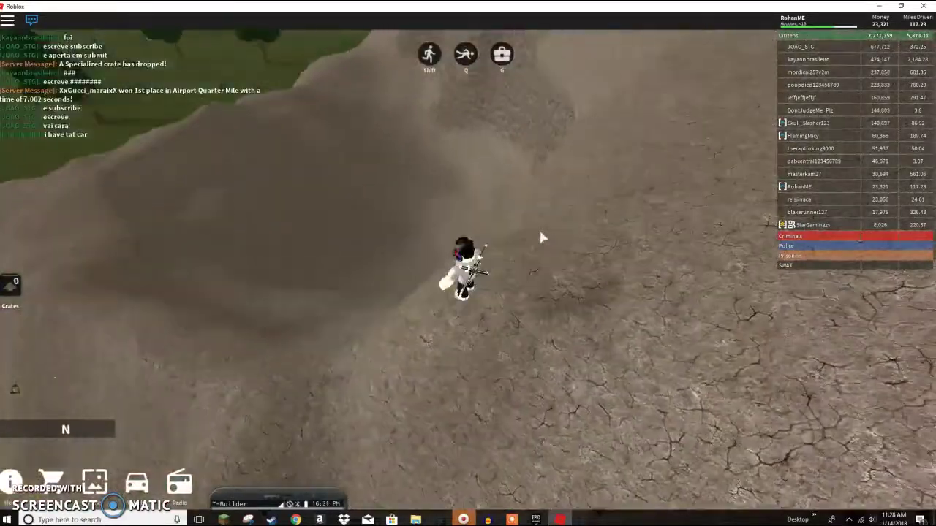
Run from the shore up the rocky slope onto the grass
key(w)
key(s)
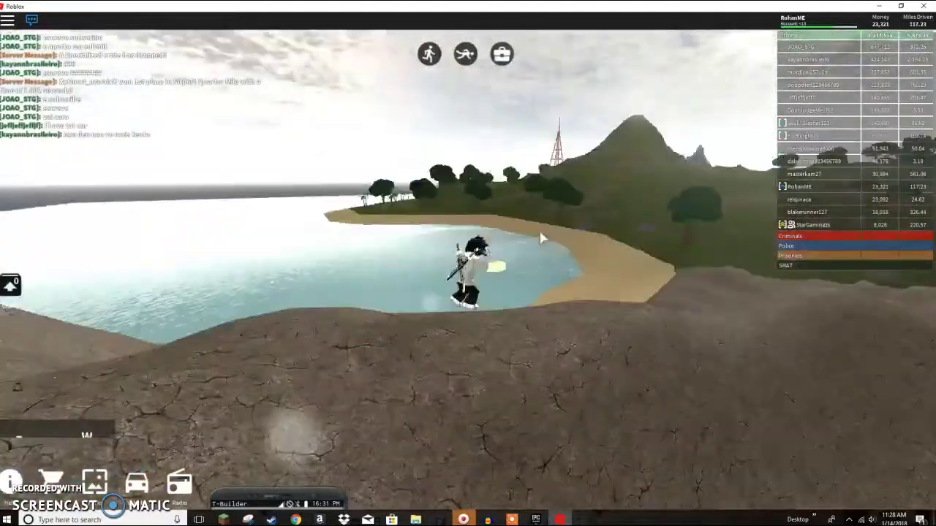
key(w)
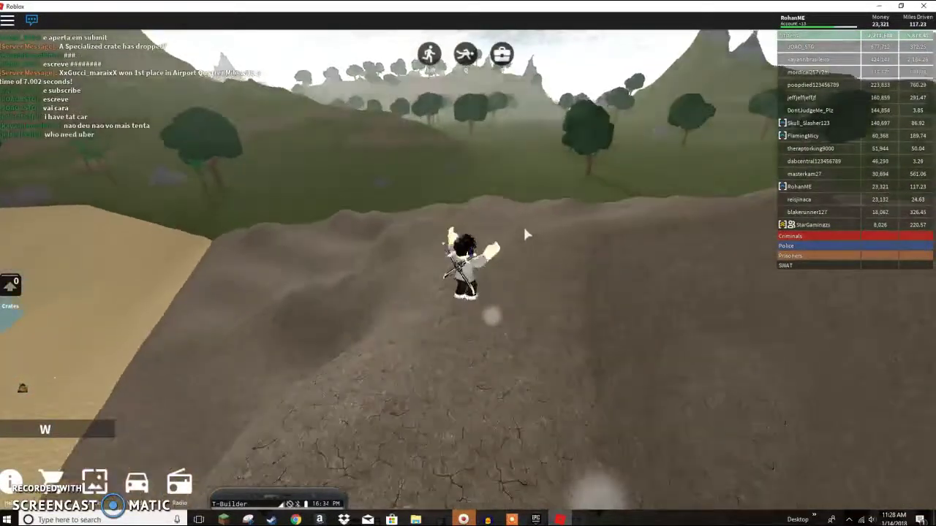
key(w)
key(w)
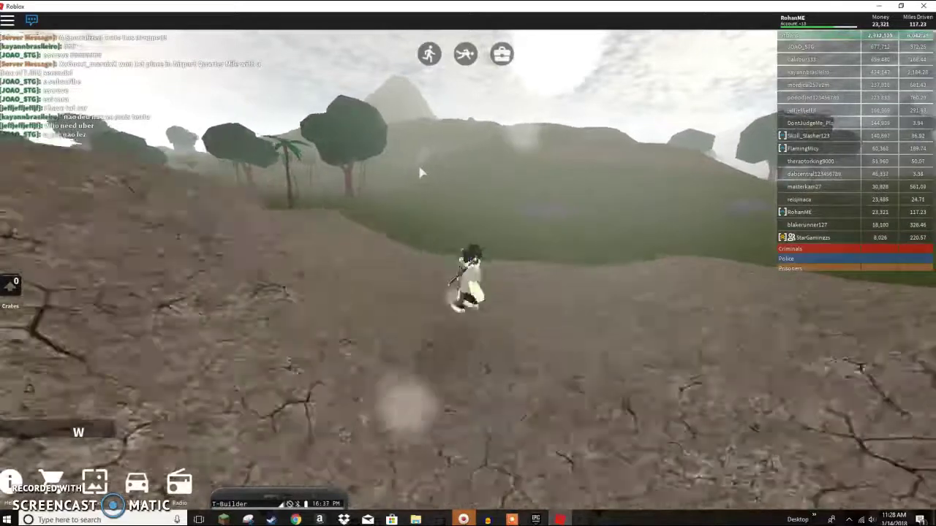
key(w)
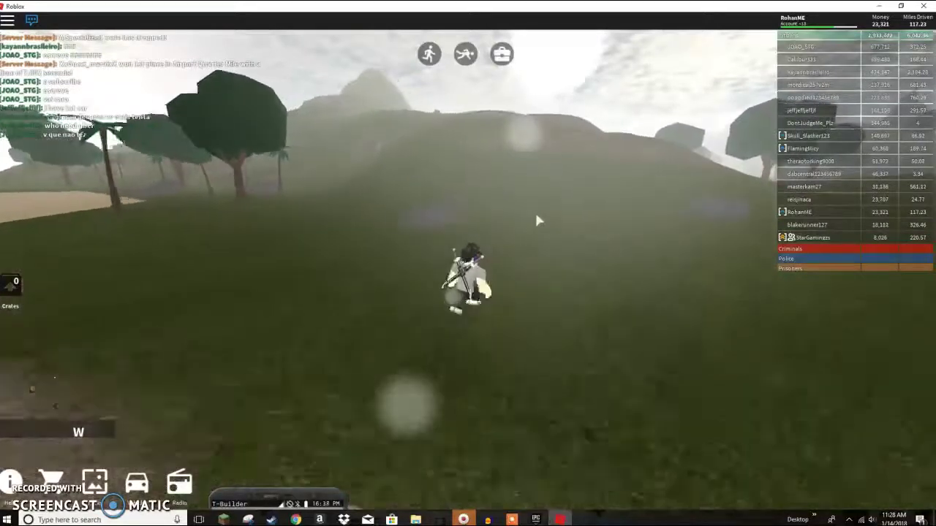
key(w)
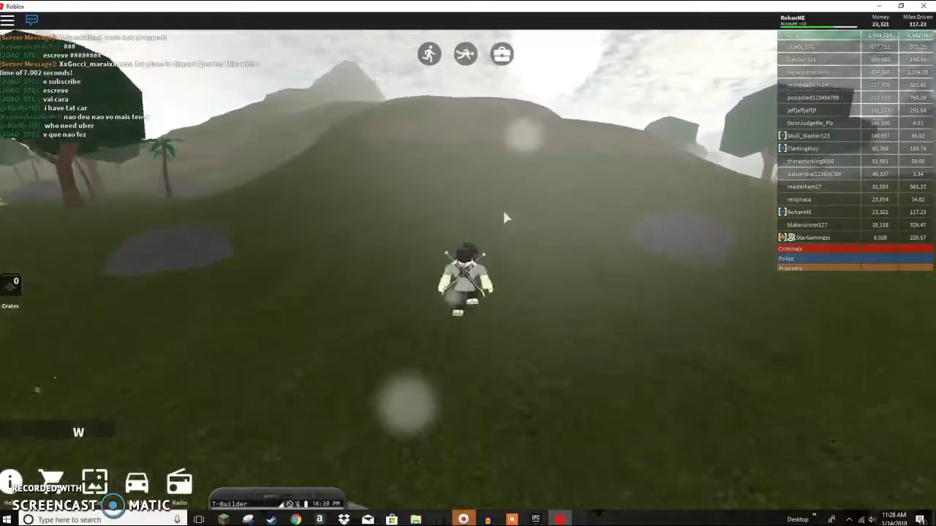
key(w)
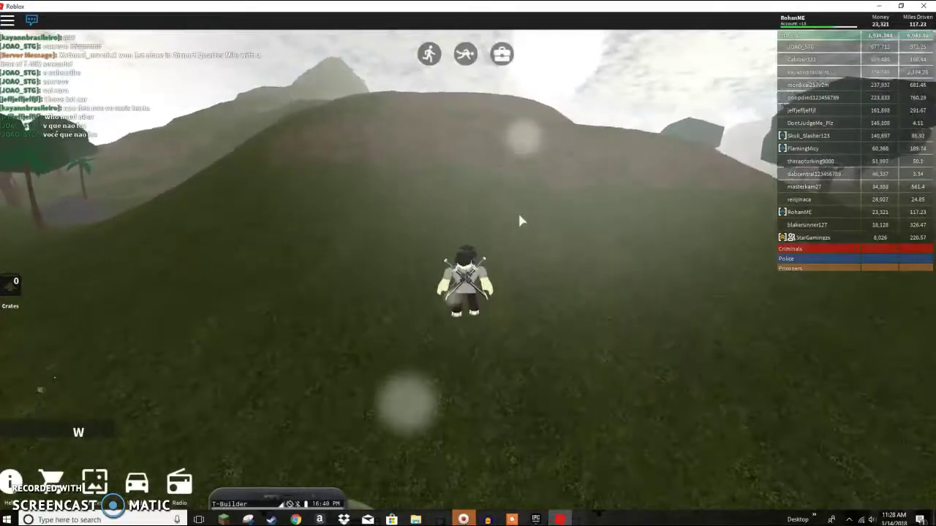
Cross the grassy hill, weaving between the trees and the rocky hill
key(n)
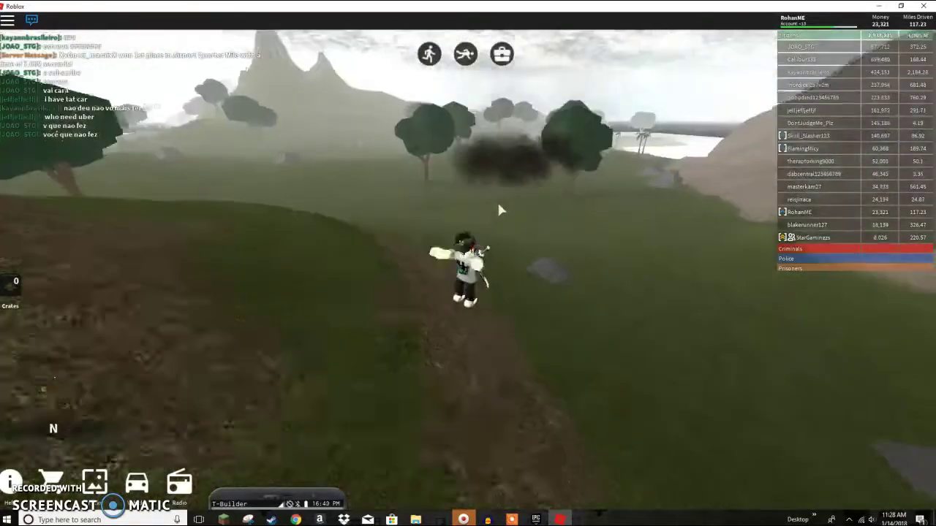
key(w)
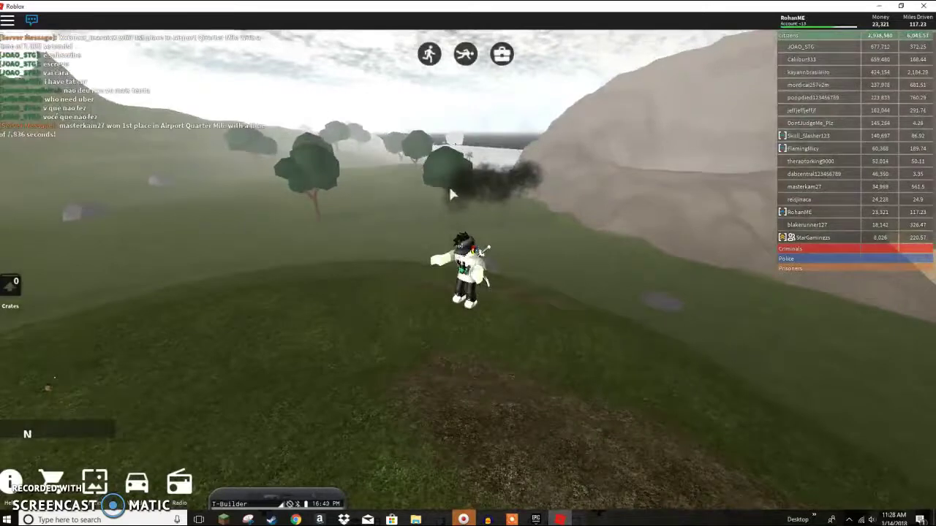
key(w)
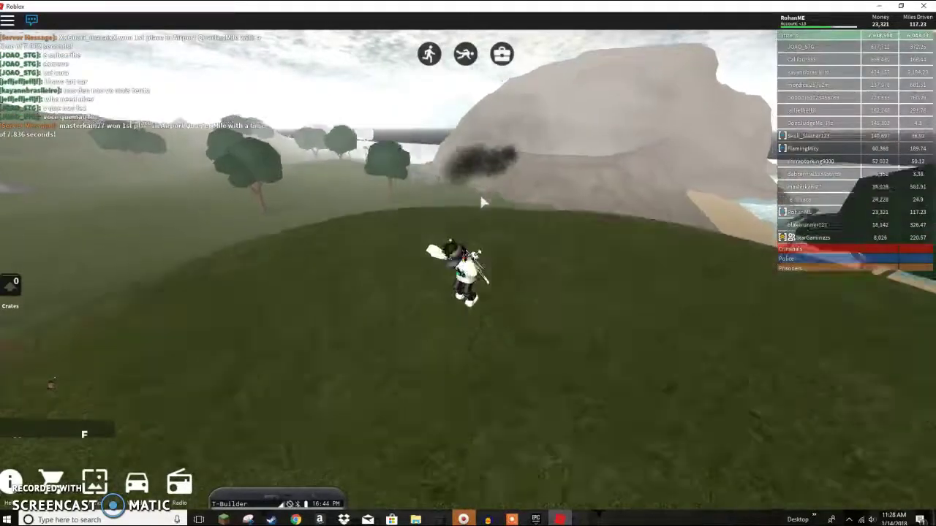
key(w)
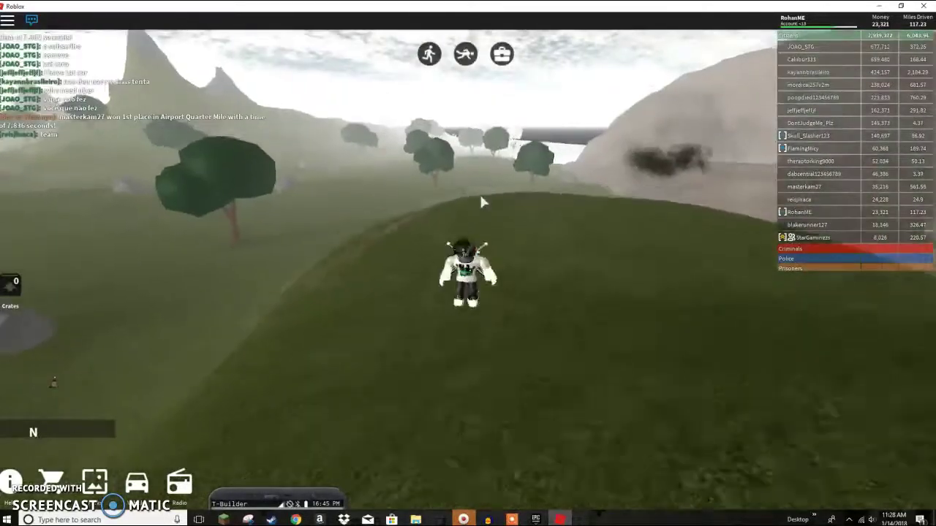
key(w)
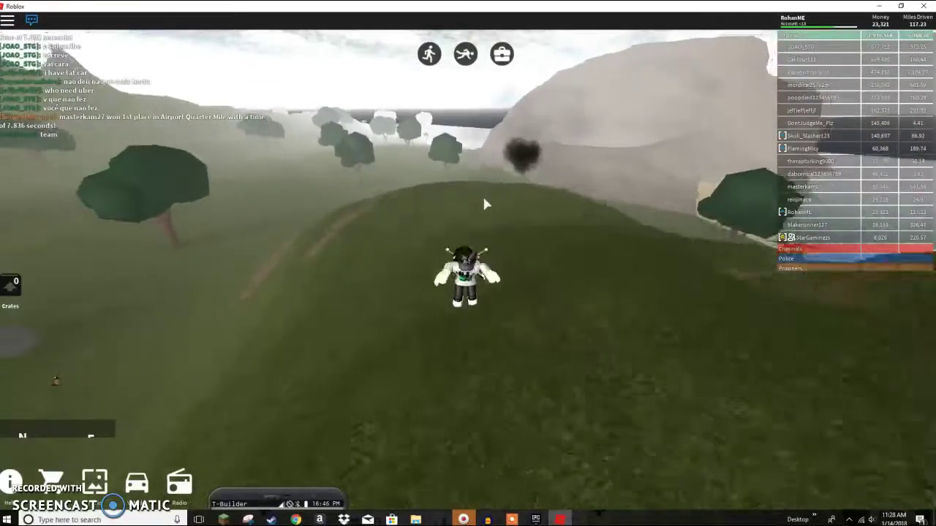
key(w)
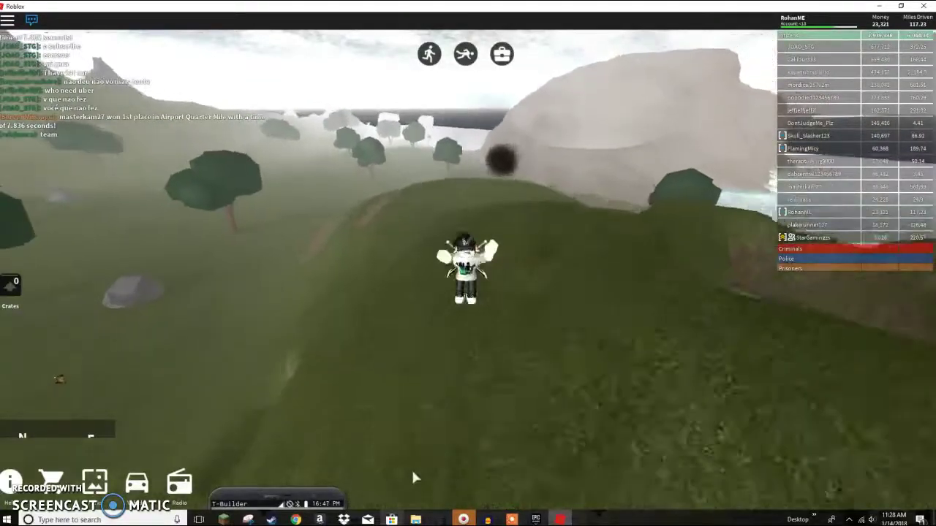
key(w)
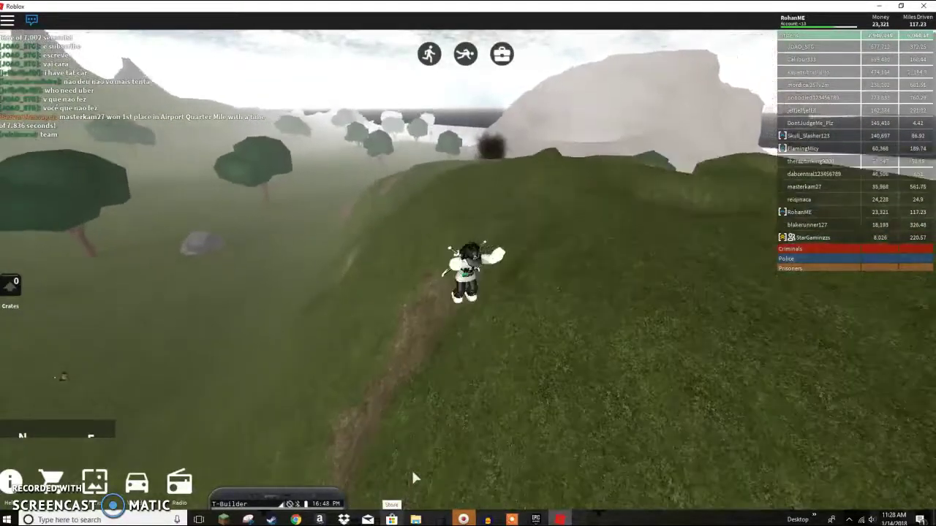
Climb the grassy ridge toward the smoke cloud
key(w)
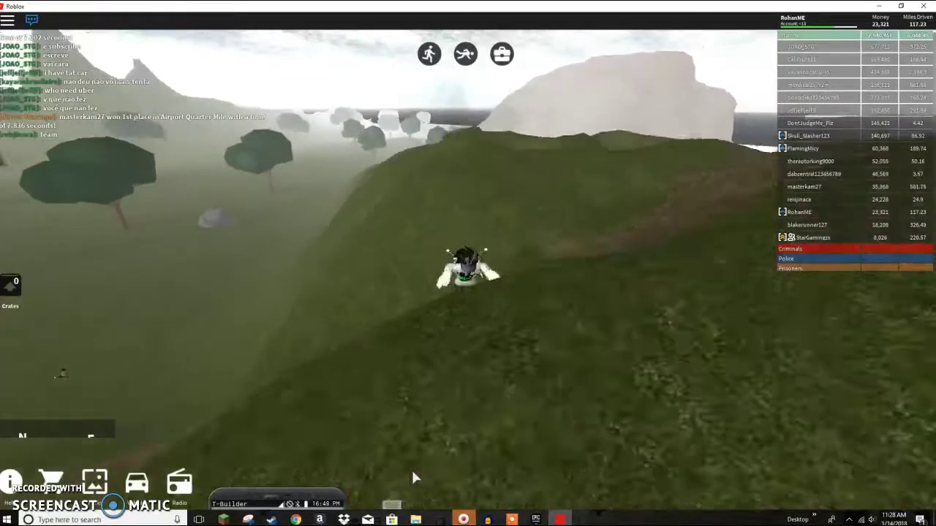
key(w)
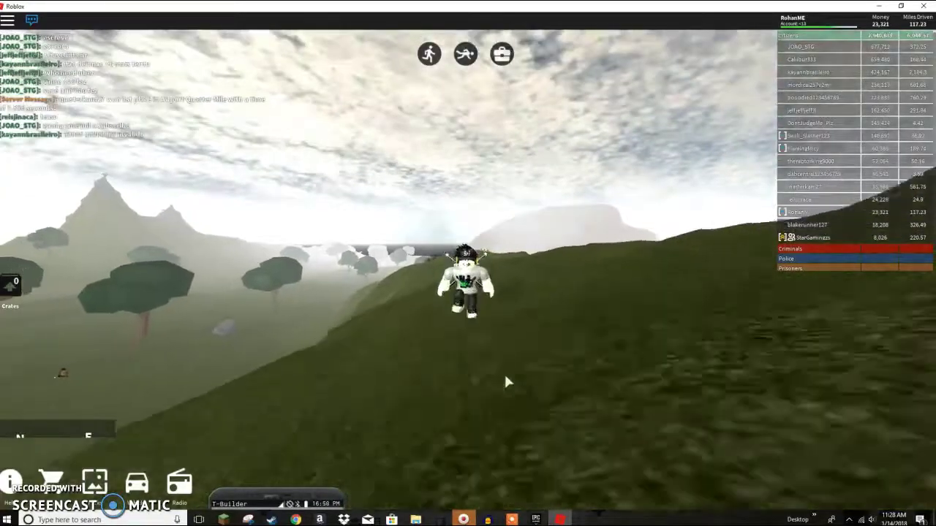
key(w)
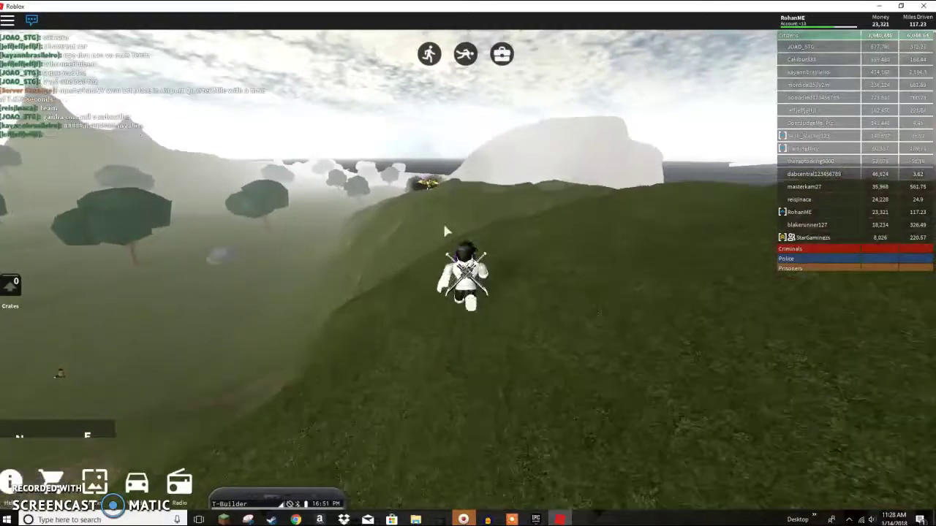
key(w)
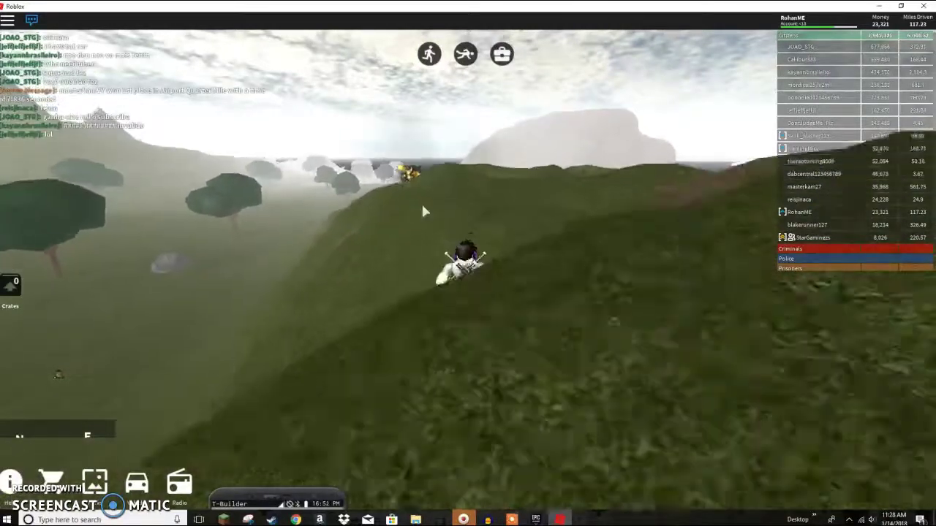
key(w)
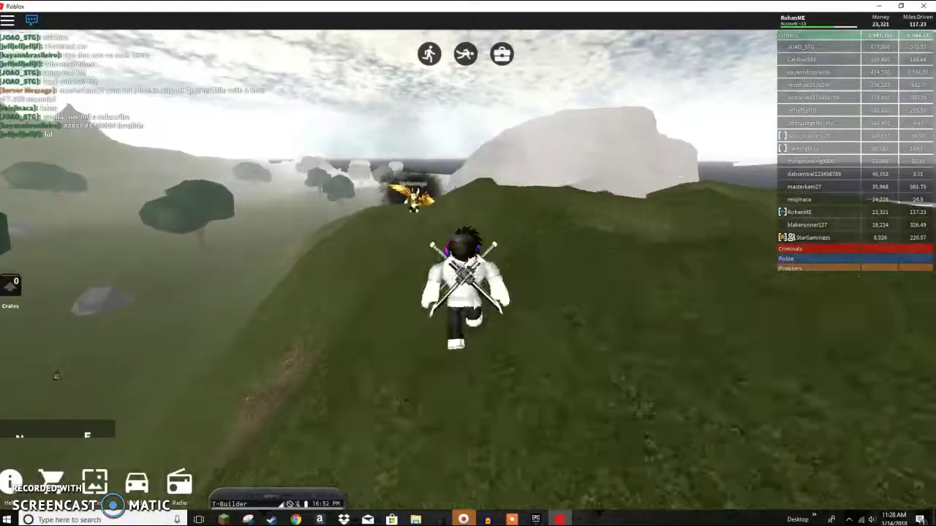
key(w)
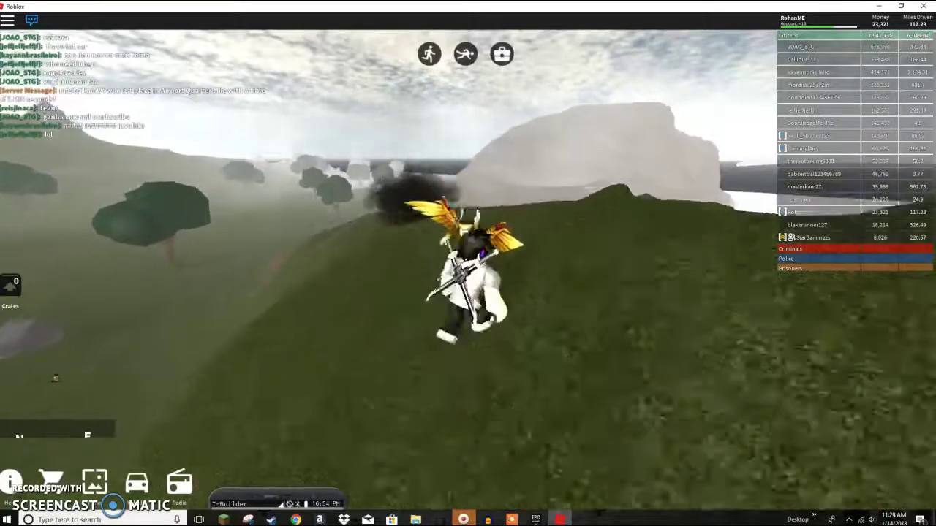
Stop beside the winged player and send the chat message 'IM MAKEING A VID'
key(s)
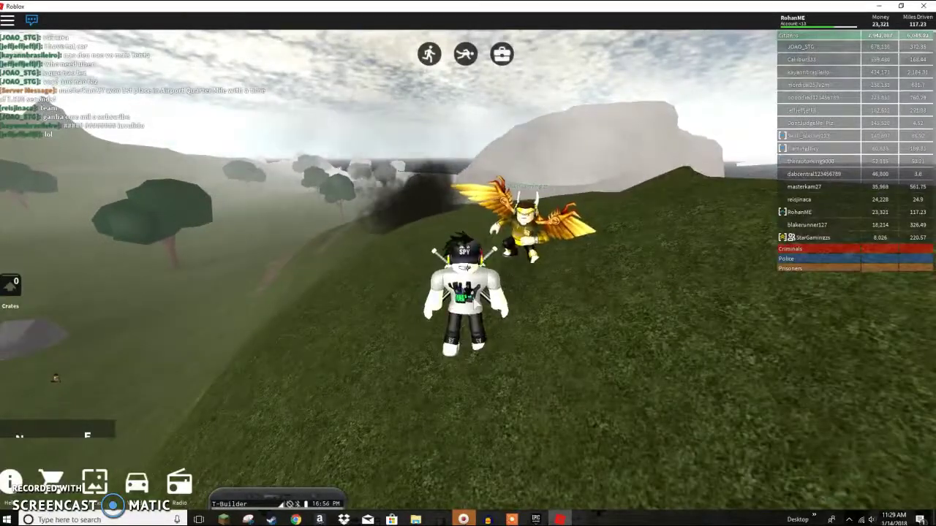
key(w)
key(s)
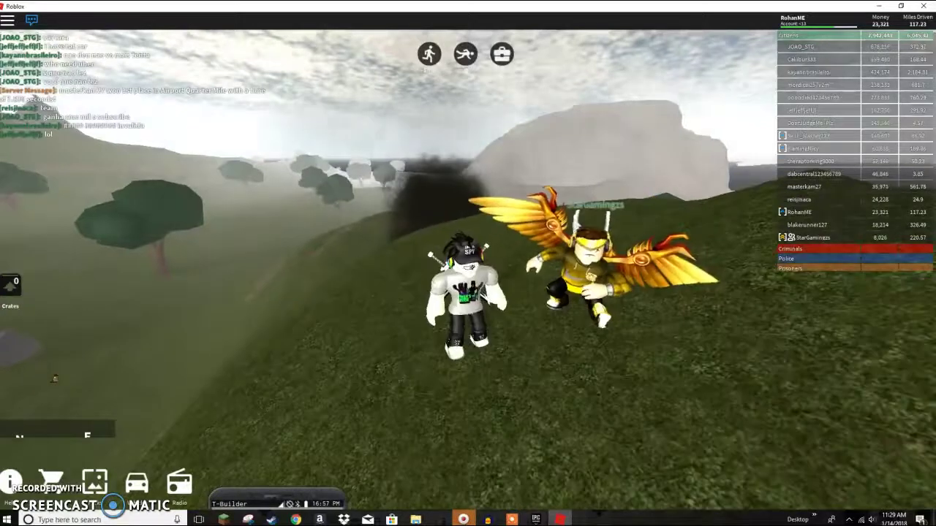
scroll(503, 326, up, 2)
key(slash)
text(I)
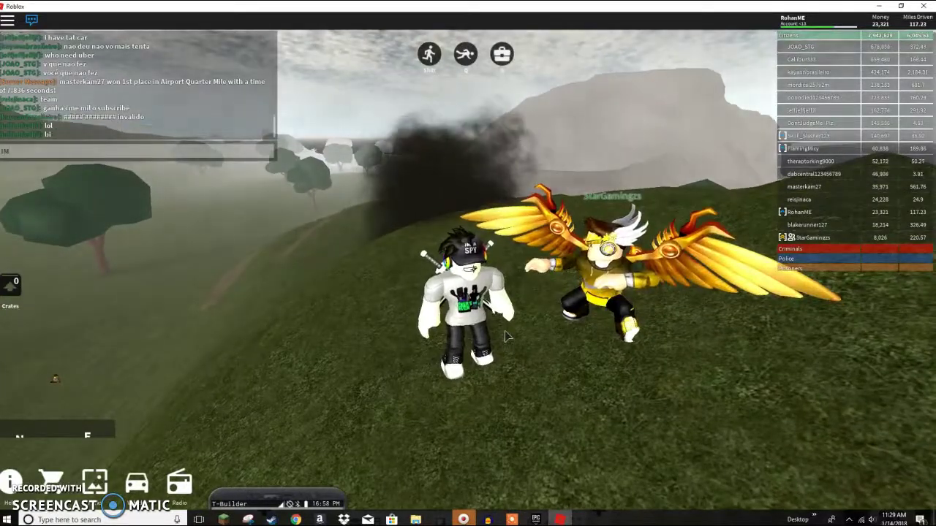
text(MAKEIN)
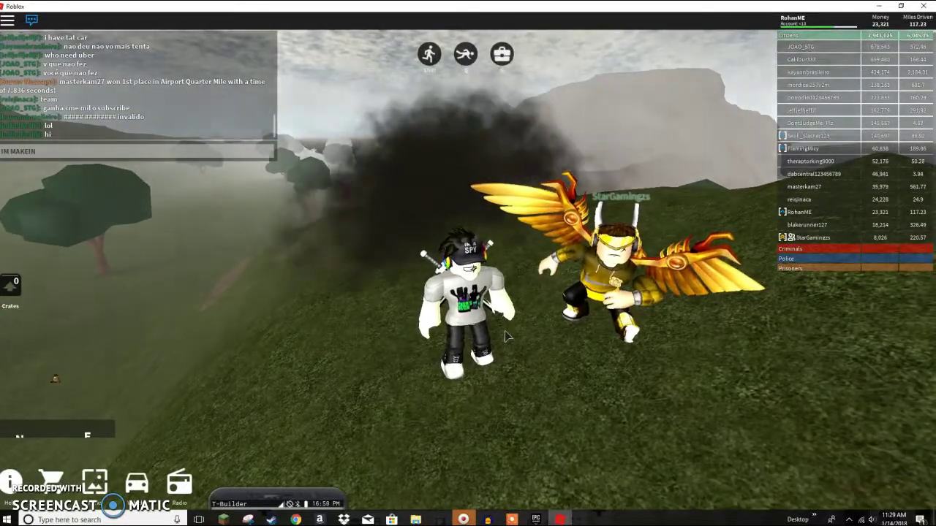
text(G A VID)
key(Return)
Walk out of the smoke and turn left along the hillside
key(w)
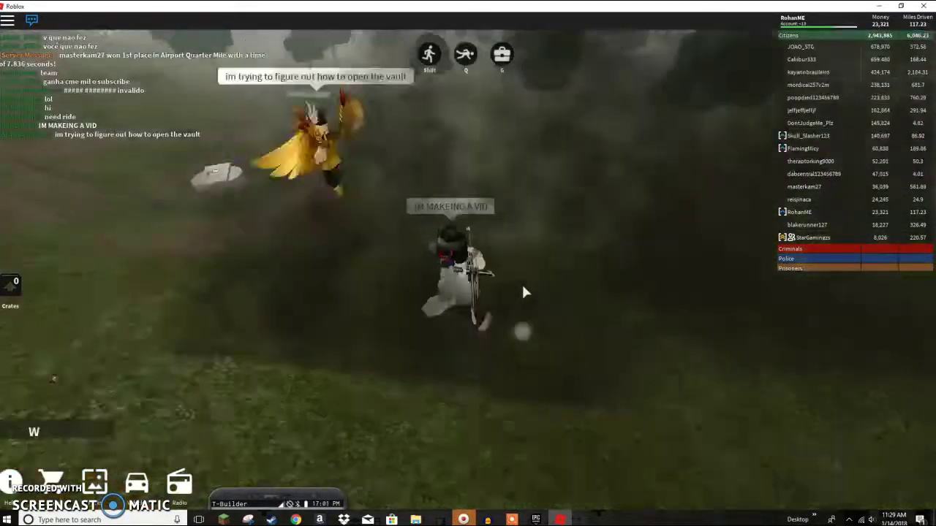
key(w)
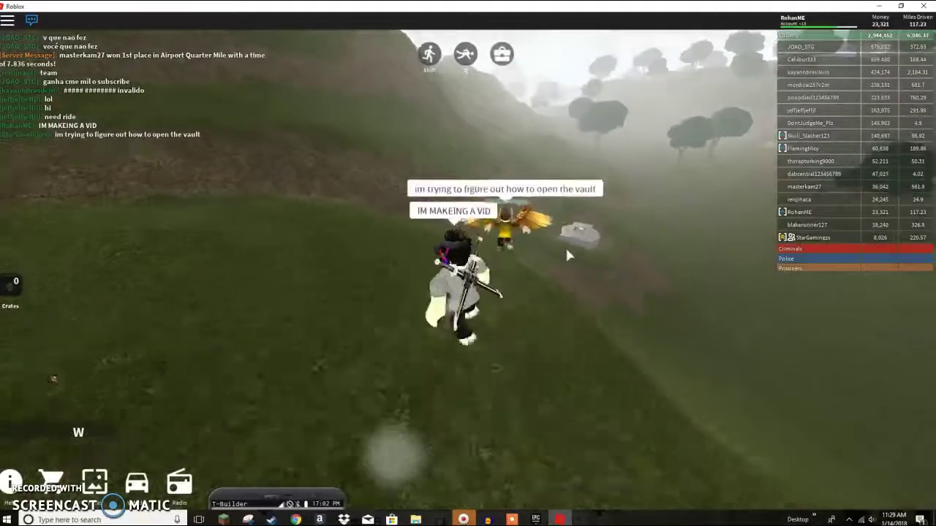
key(w)
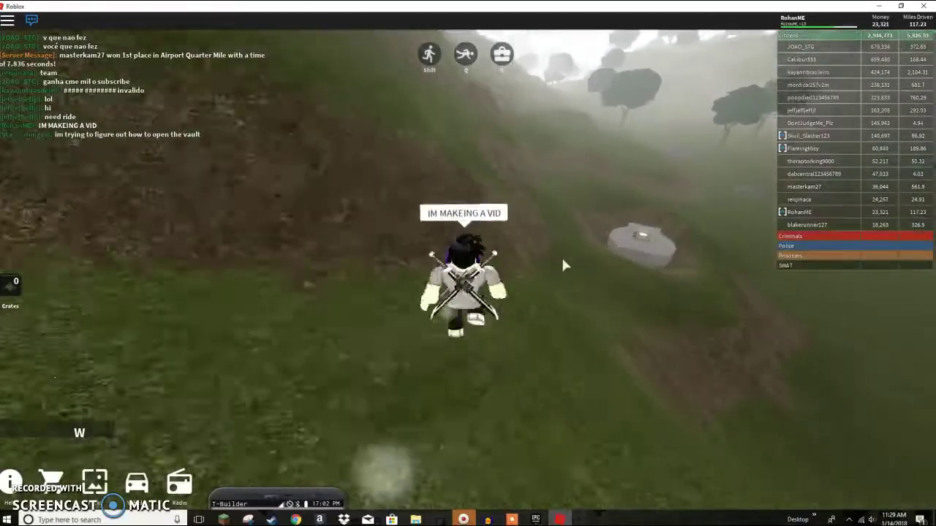
key(a)
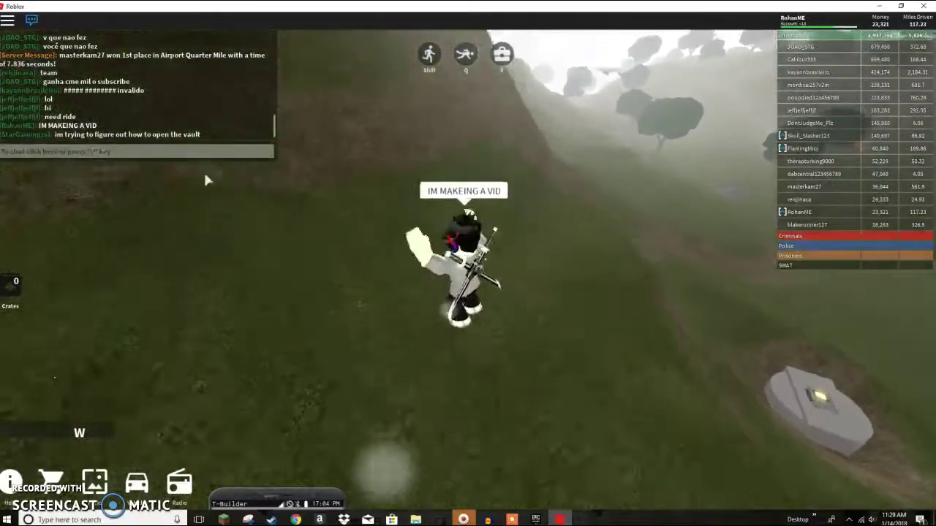
Cross the slope to the grey vault, stand on its hatch looking skyward, then head uphill
key(w)
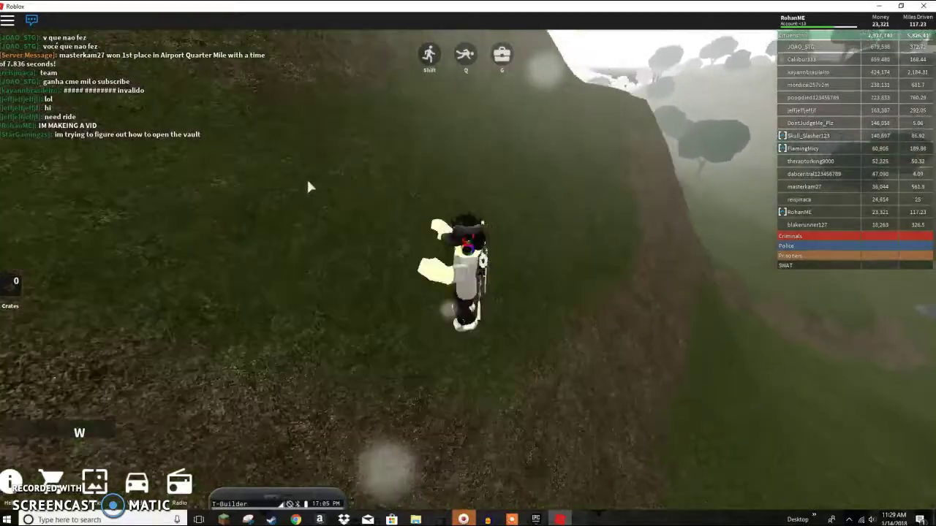
key(w)
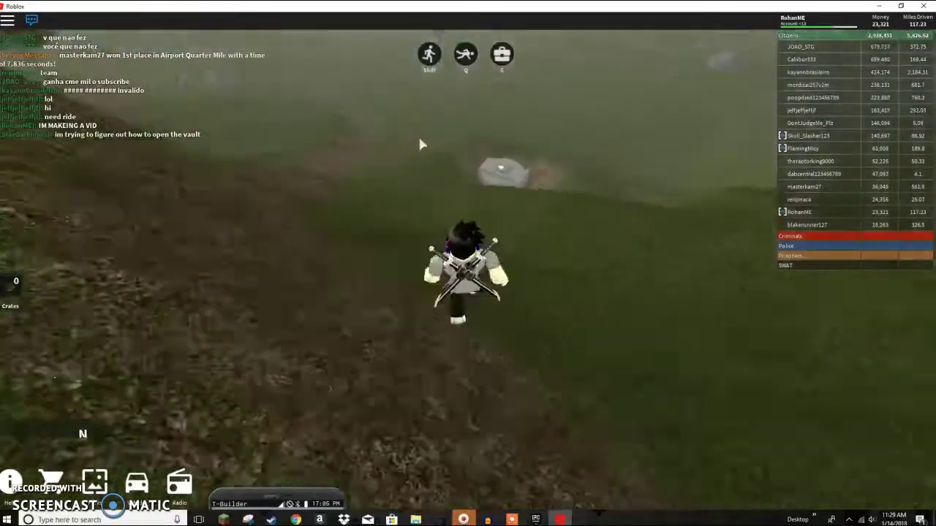
key(w)
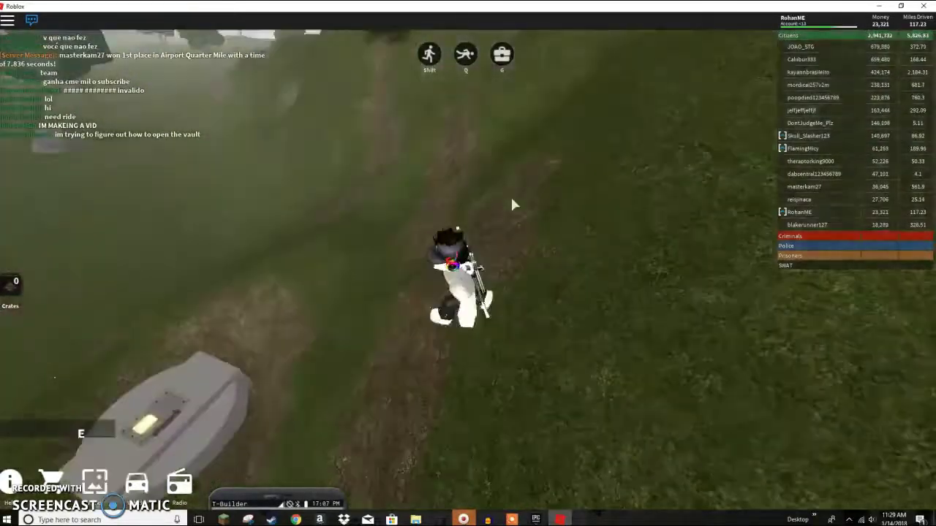
key(s)
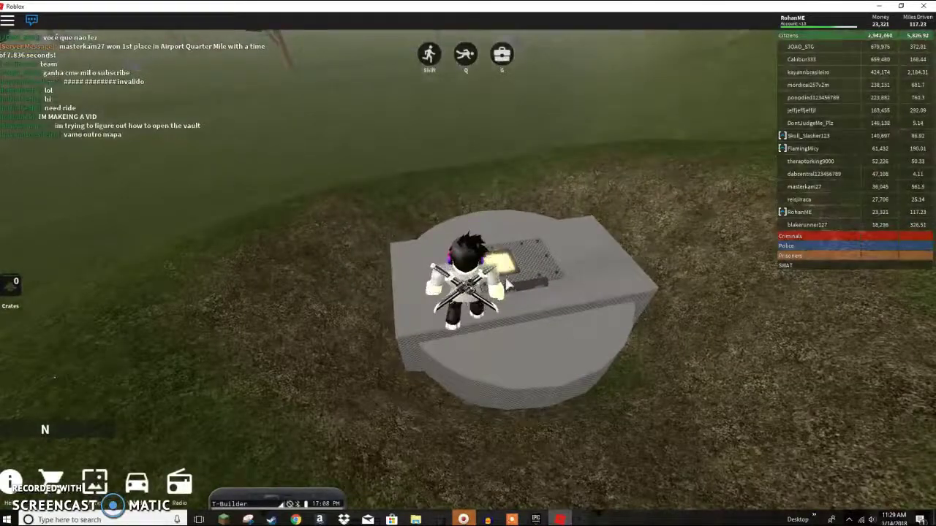
key(w)
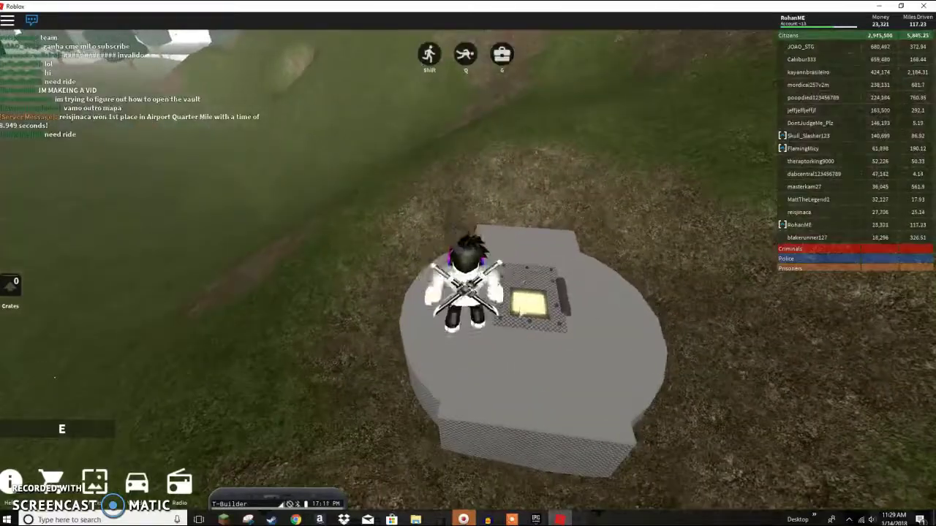
mouse_move(565, 267)
mouse_down()
mouse_move(565, 381)
mouse_move(529, 322)
mouse_up()
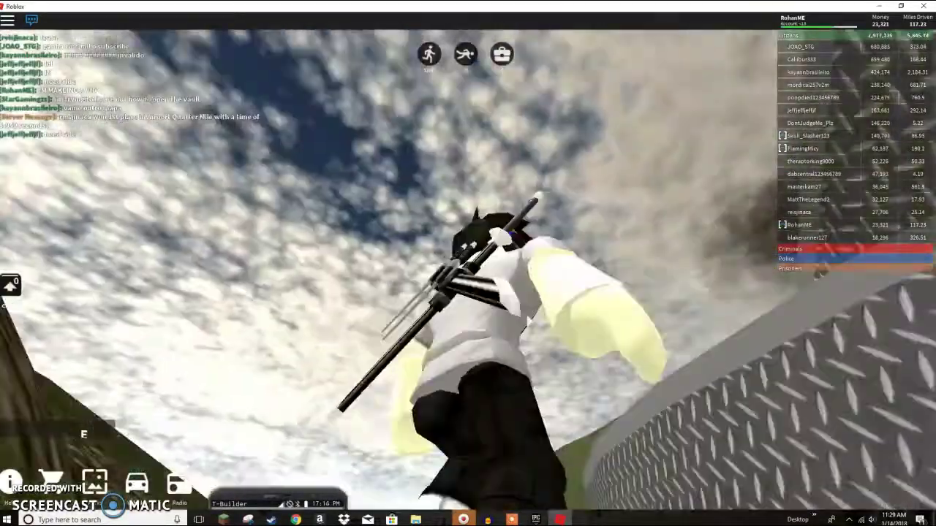
key(w)
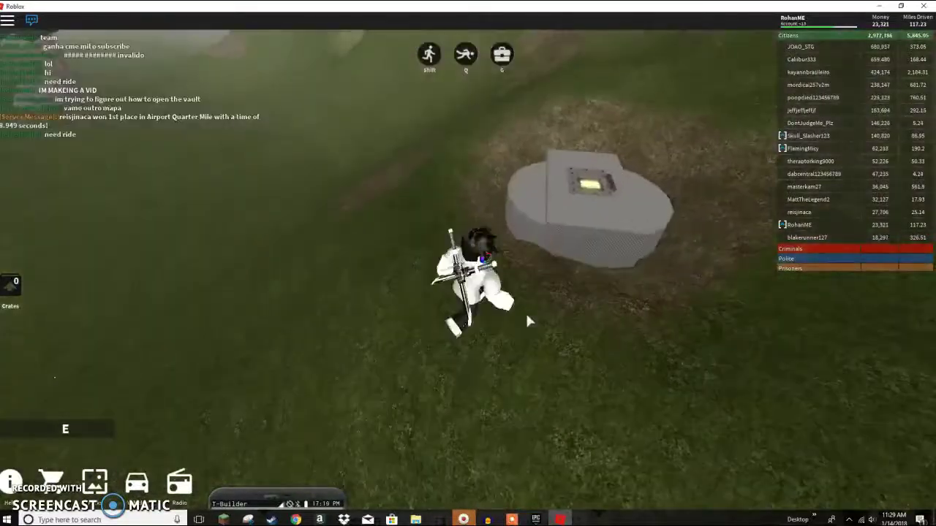
Turn around, walk down the slope and past the tree into the field
key(s)
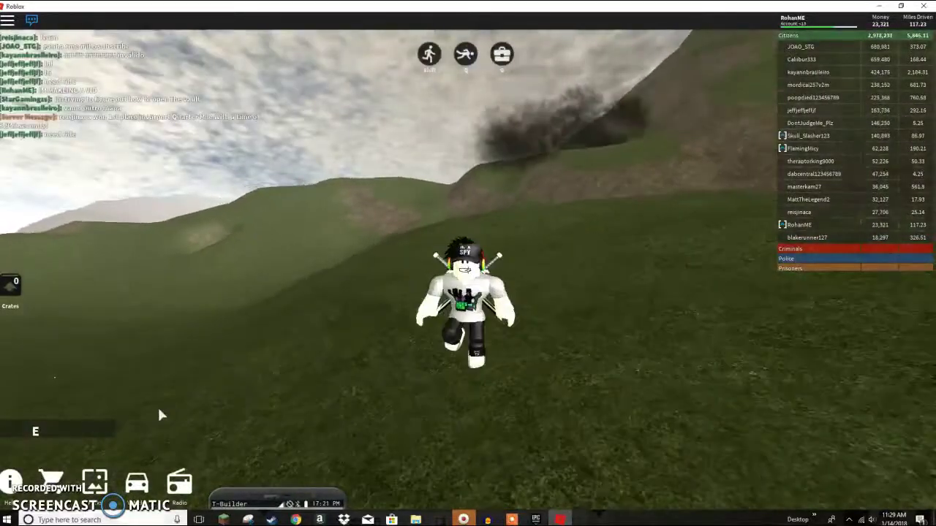
key(Escape)
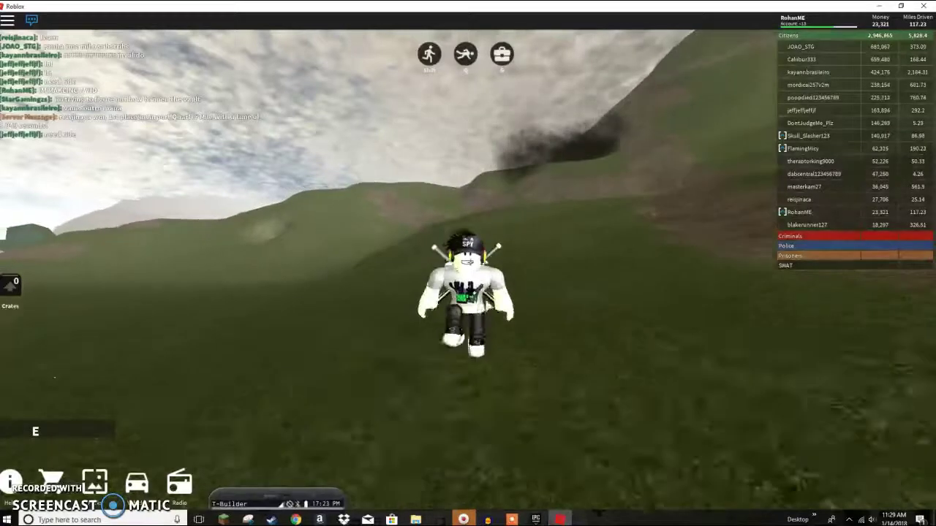
key(s)
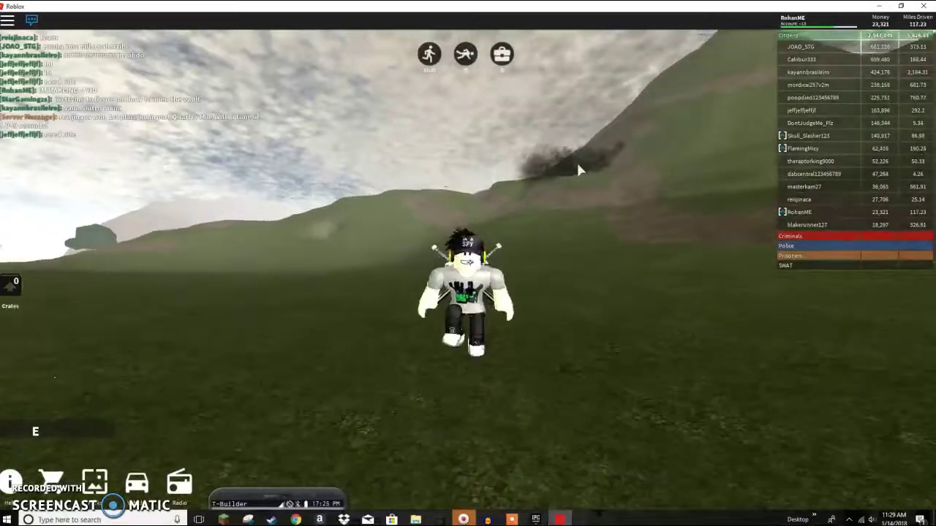
key(s)
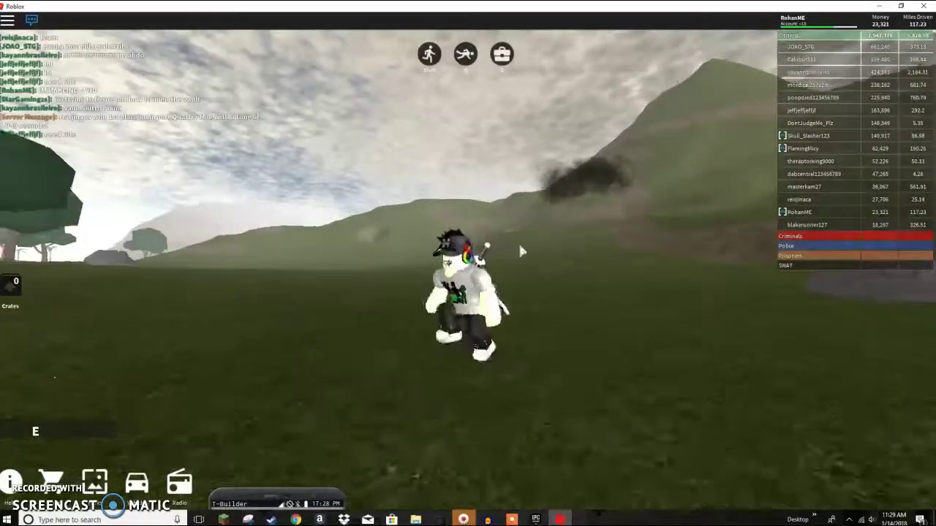
key(s)
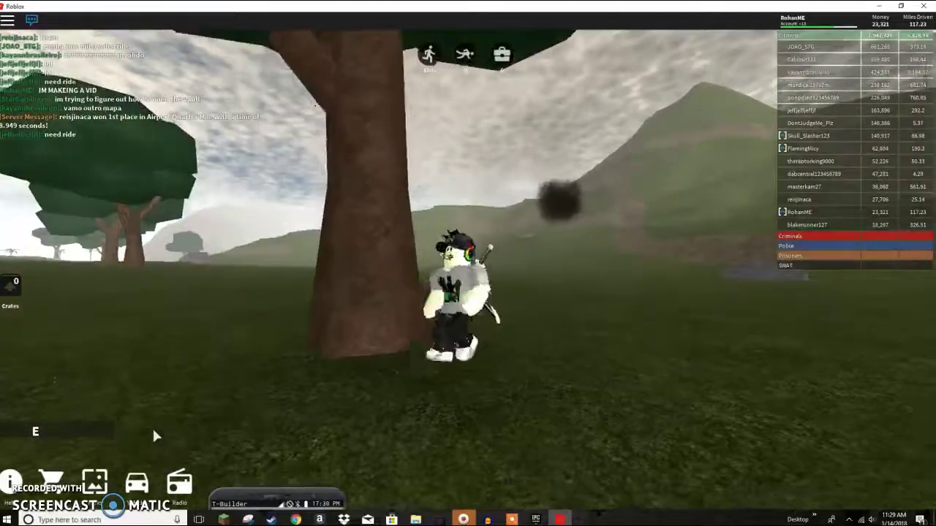
key(a)
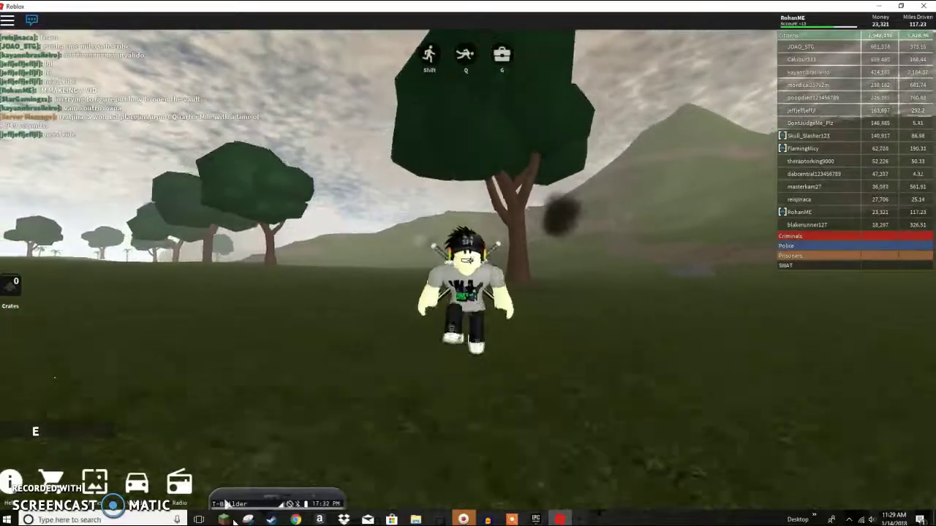
key(w)
key(a)
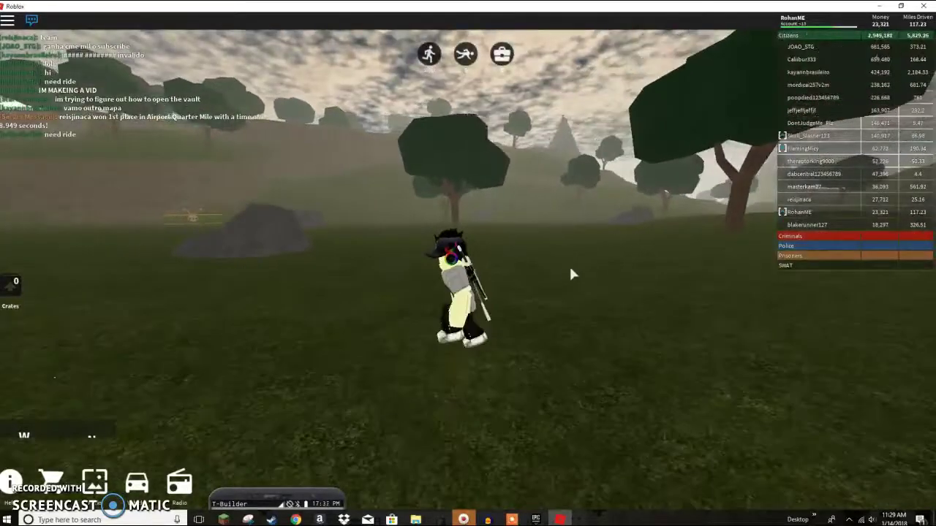
Run on across the field toward the orange biplane, ending with a jump
key(w)
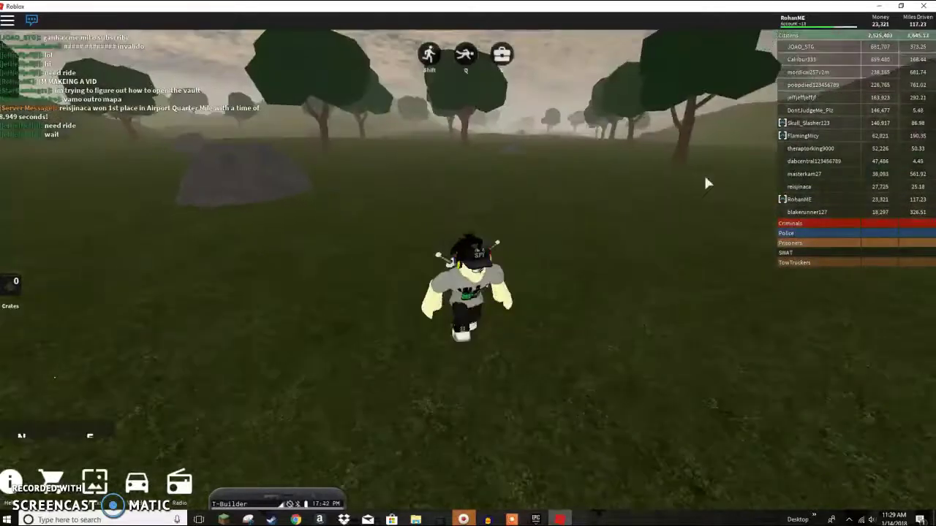
key(s)
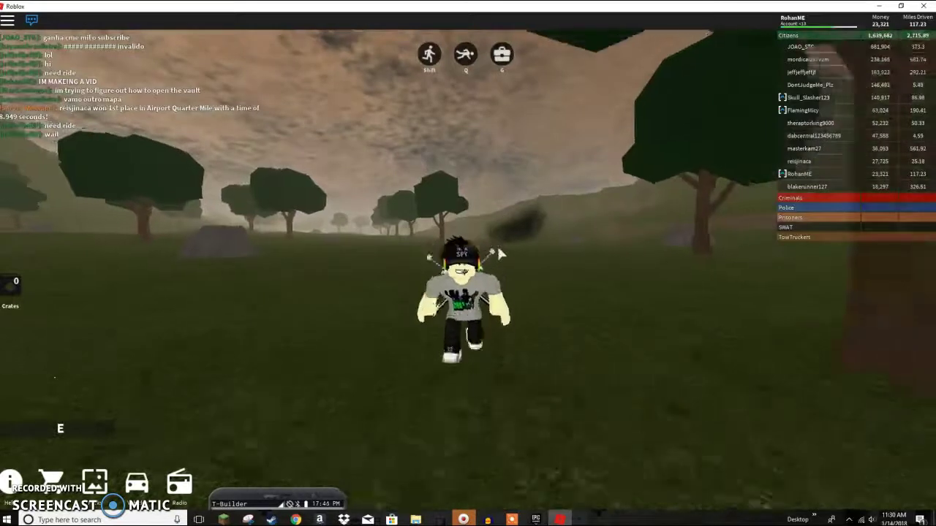
key(w)
key(a)
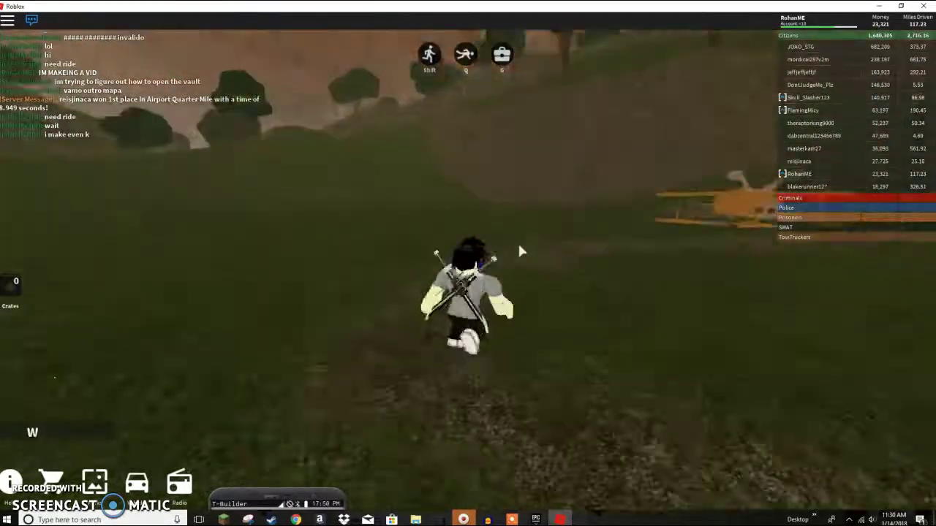
key(d)
key(s)
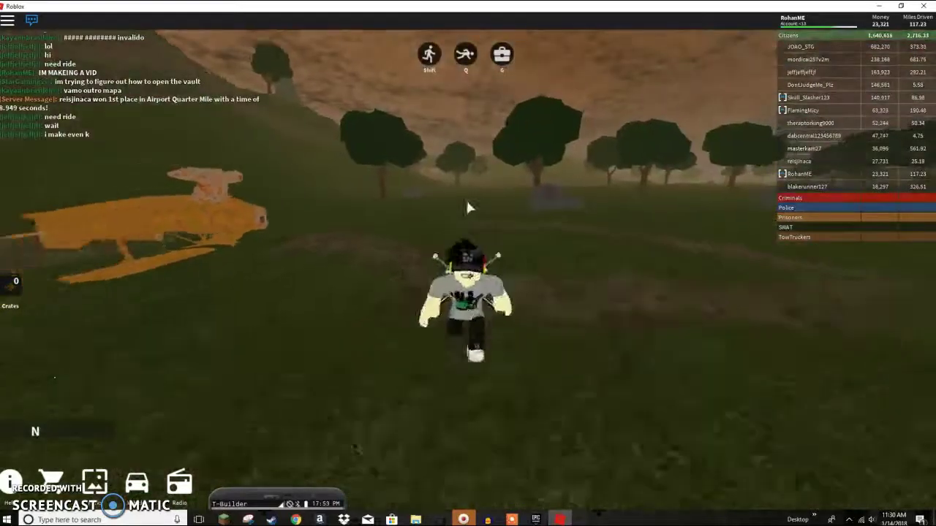
key(s)
key(space)
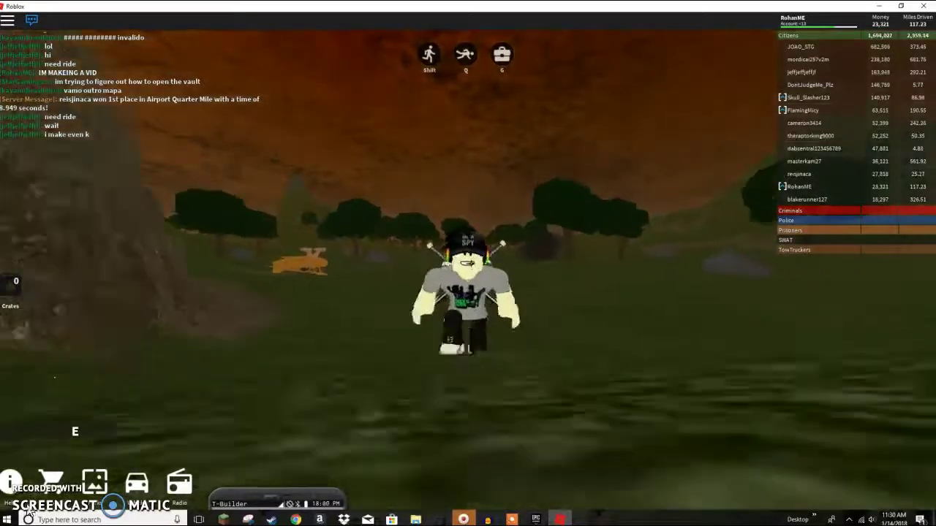
scroll(28, 511, up, 2)
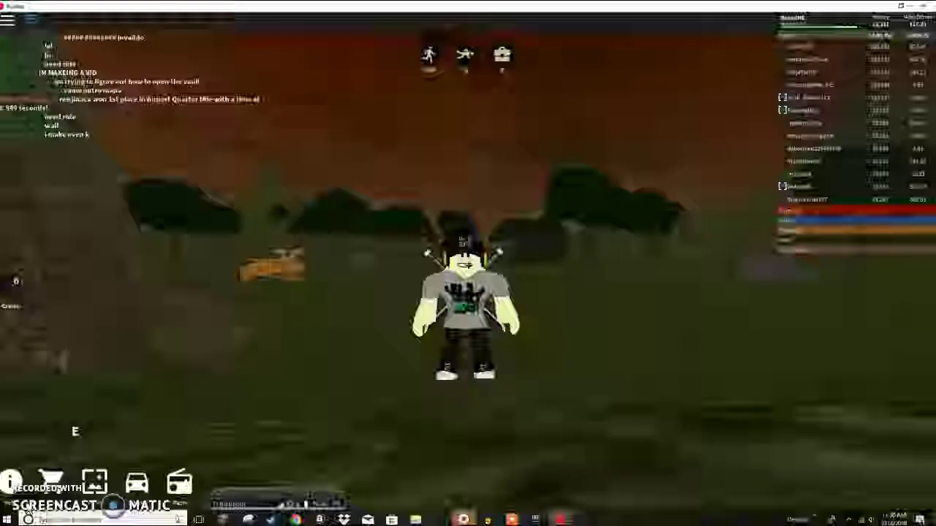